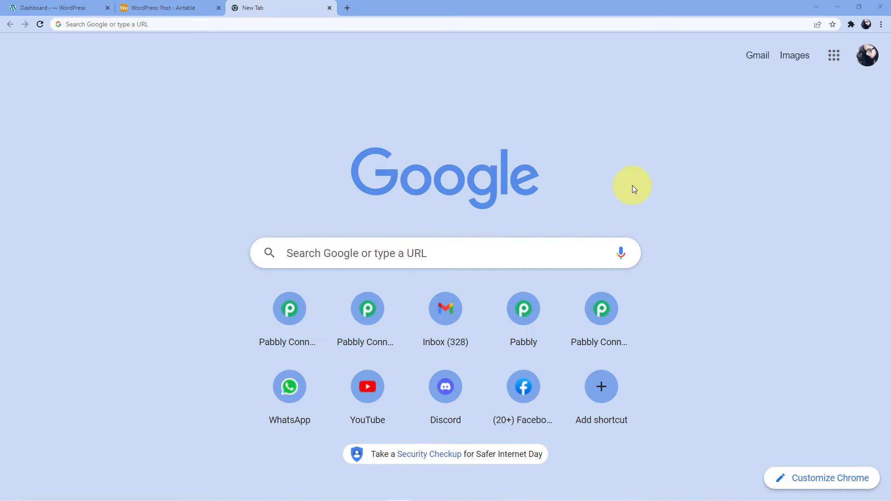
- Open the Pabbly Connect website at pabbly.com/connect and look over its landing page
click(399, 21)
text(p)
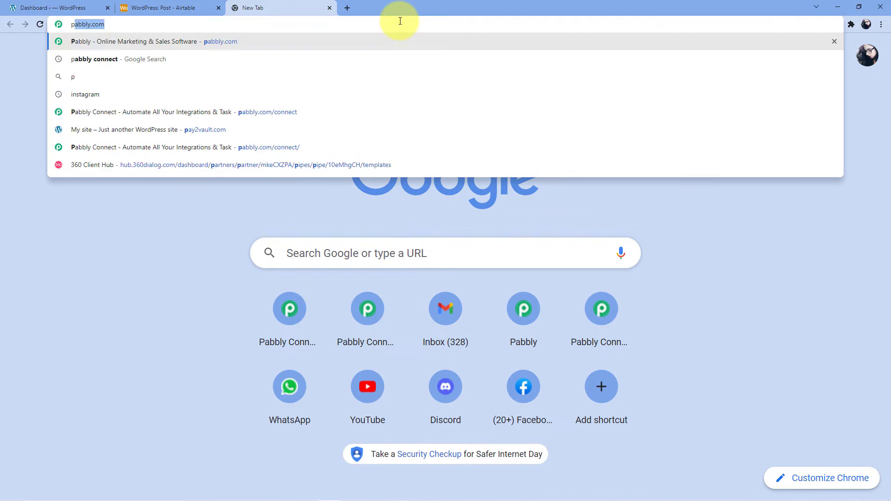
text(abbly.c)
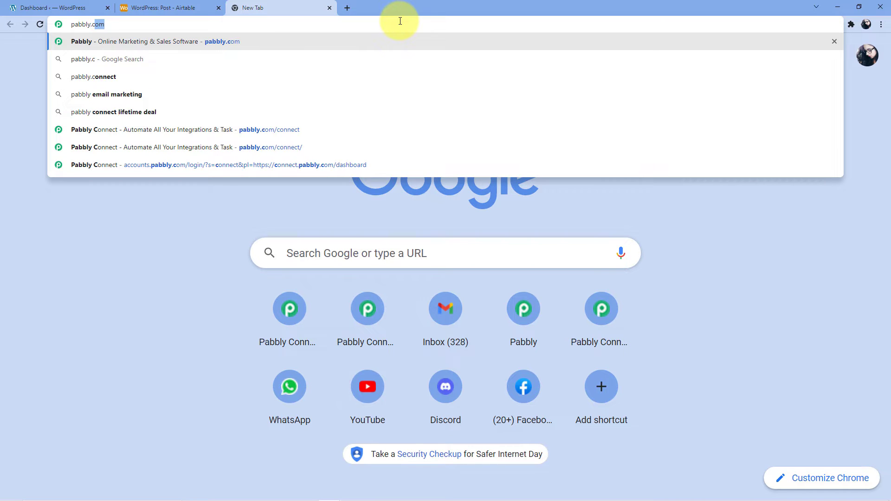
text(om/connect)
key(Return)
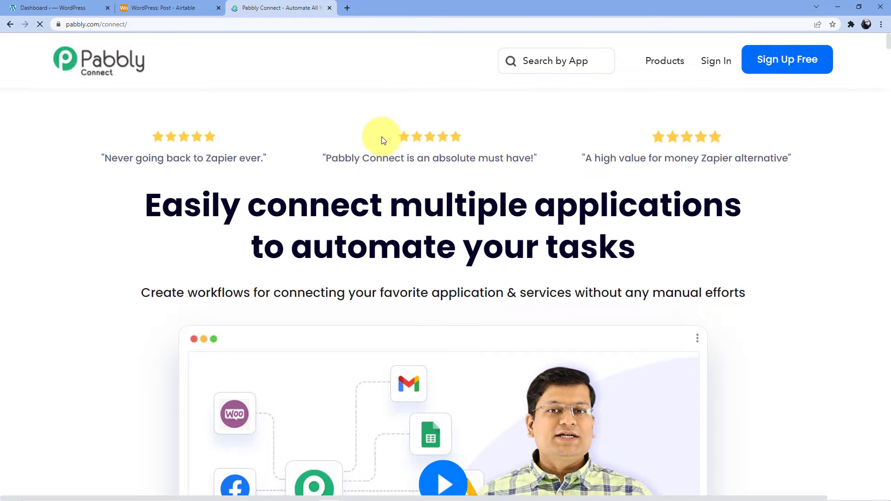
scroll(495, 213, down, 9)
scroll(494, 222, up, 8)
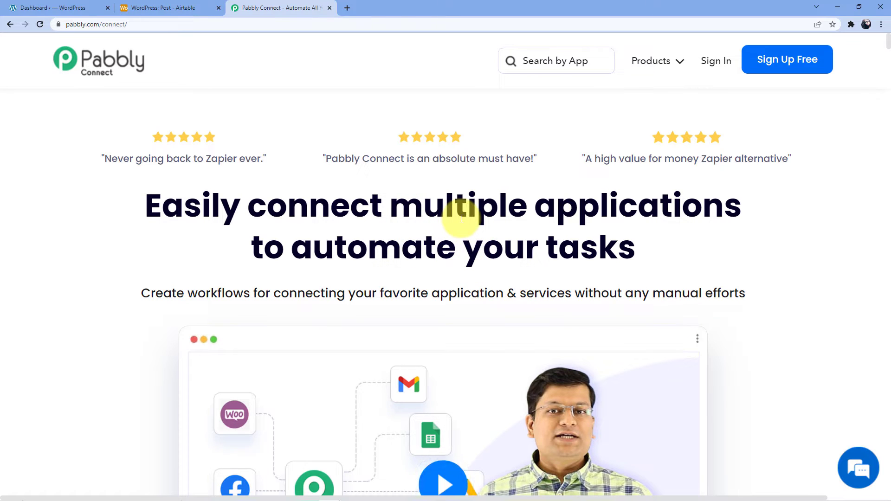
- Sign in to the Pabbly account and access Pabbly Connect from the list of all apps
click(714, 62)
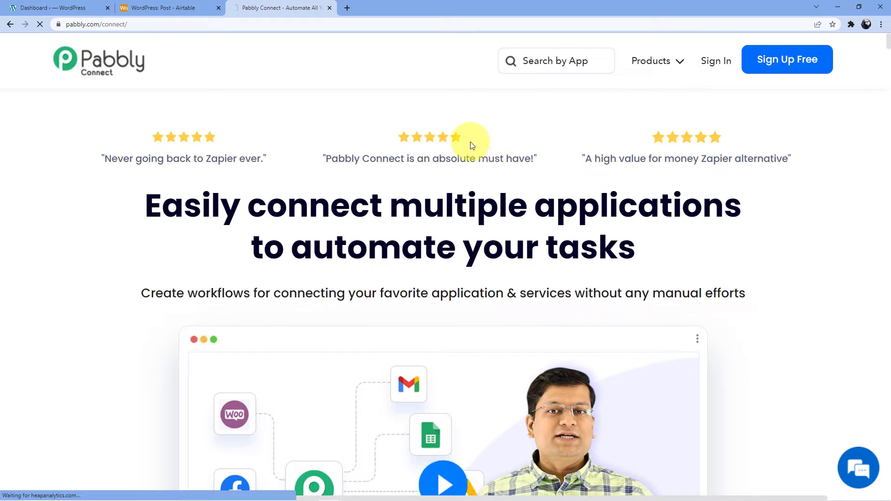
scroll(251, 222, down, 2)
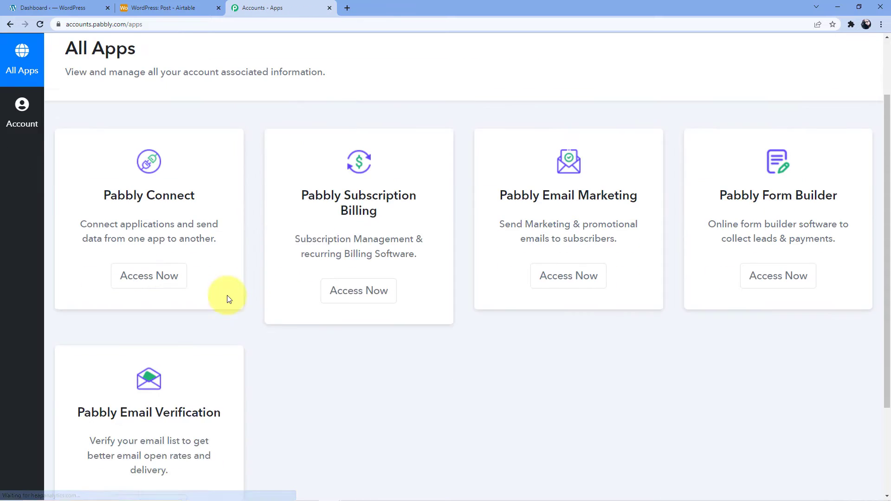
click(147, 268)
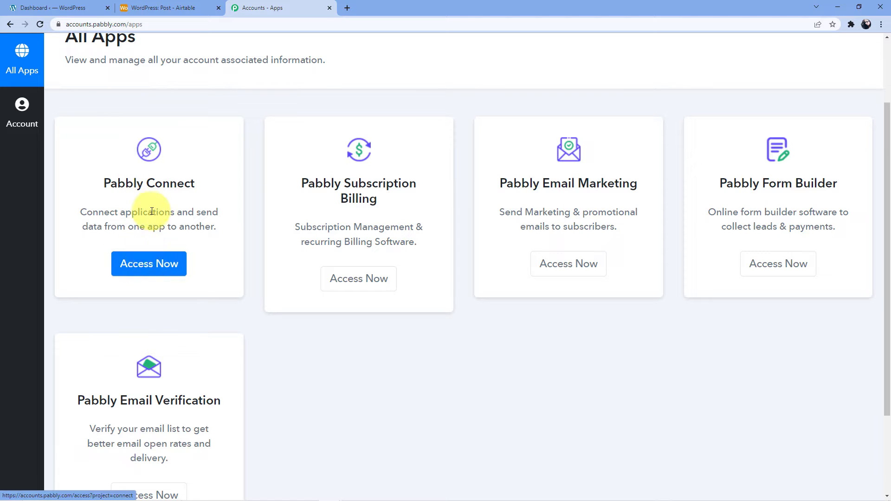
click(167, 261)
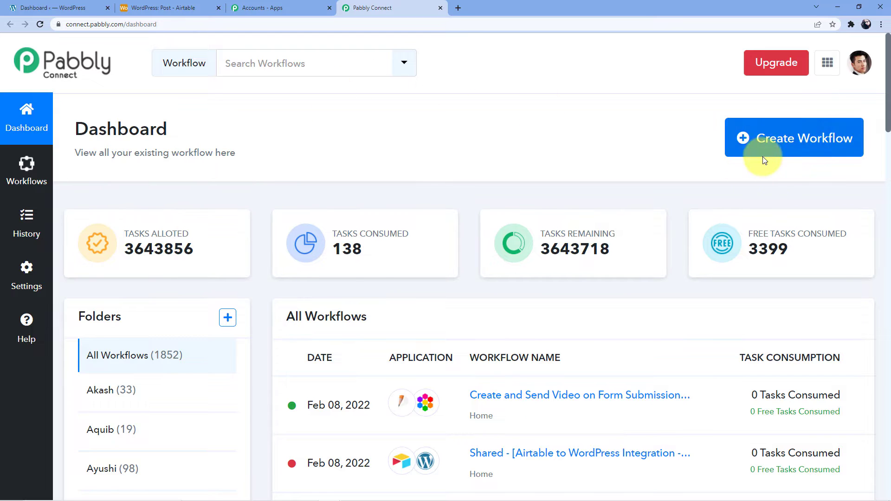
- Create a new workflow named "Airtable to Wordpress"
click(760, 143)
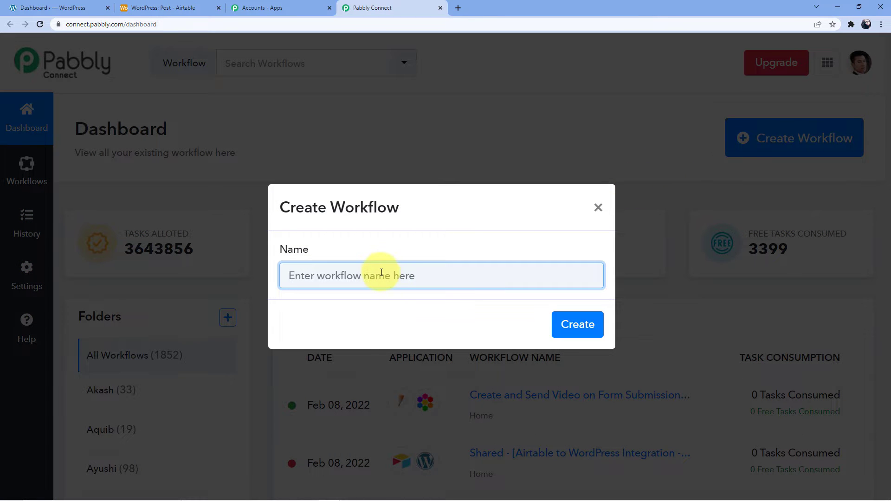
click(381, 269)
text(Airtable to Wordpress)
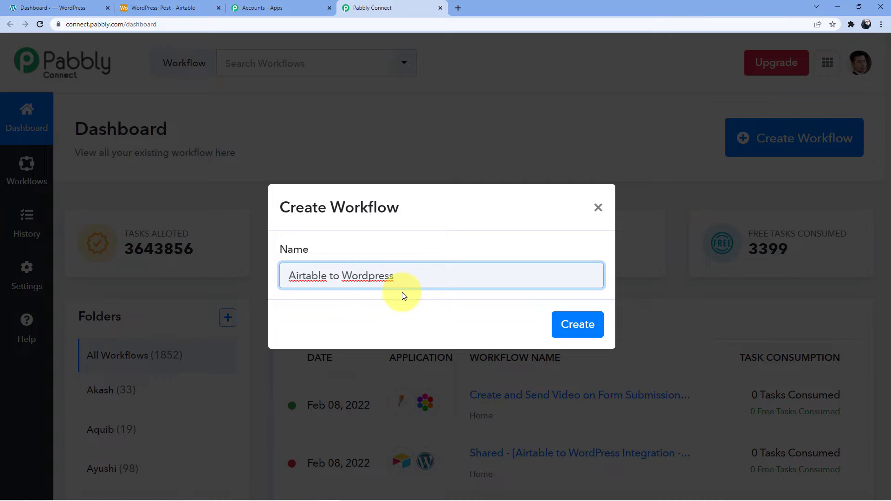
click(577, 323)
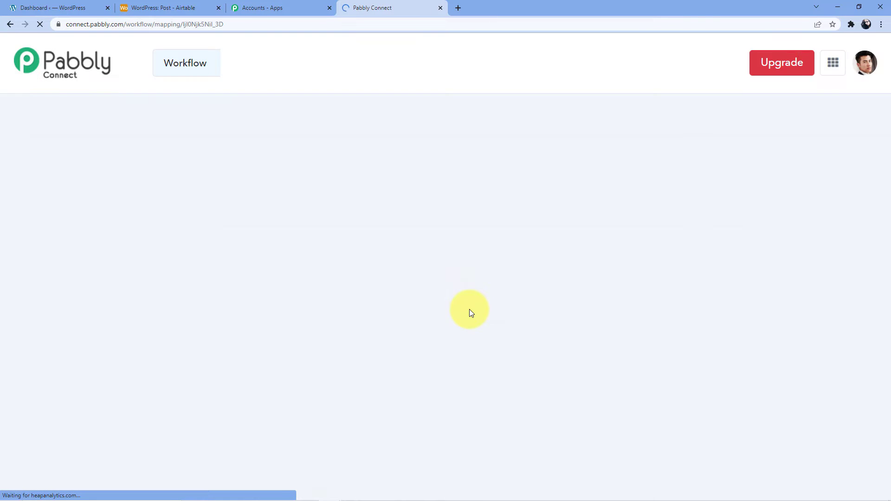
- Examine the workflow's trigger and action sections and the apps offered for the trigger
scroll(413, 269, down, 1)
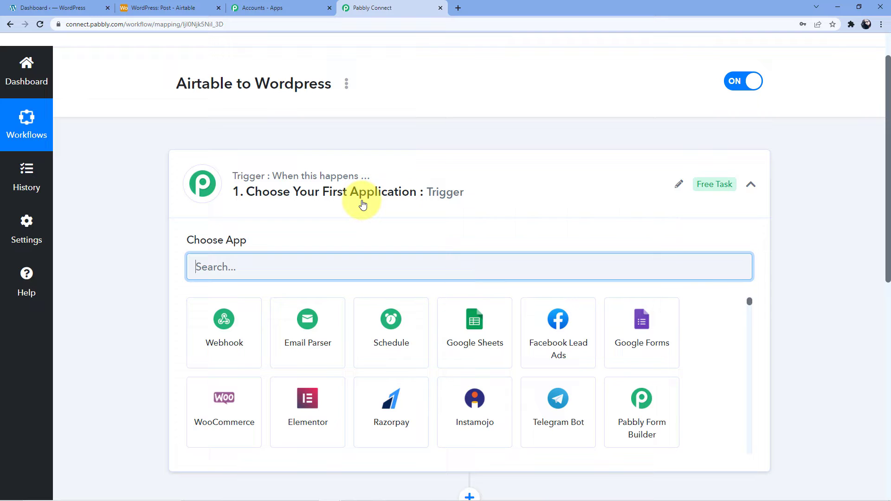
scroll(361, 203, down, 2)
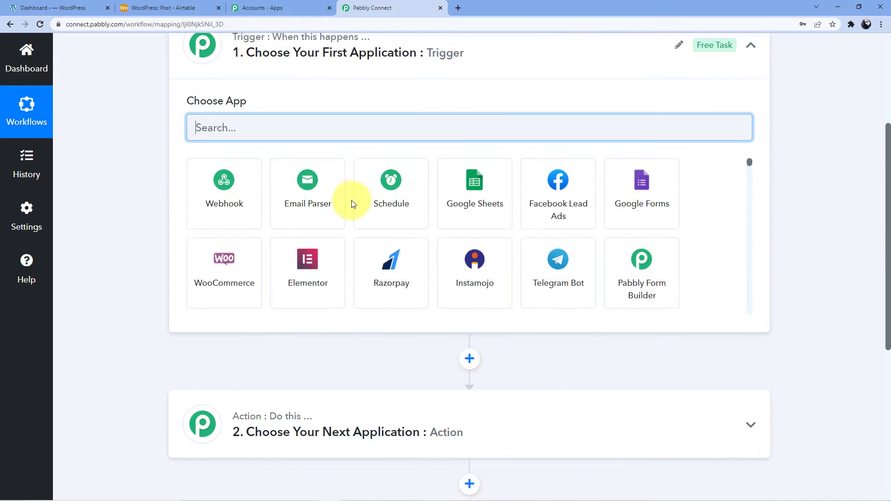
scroll(350, 201, up, 3)
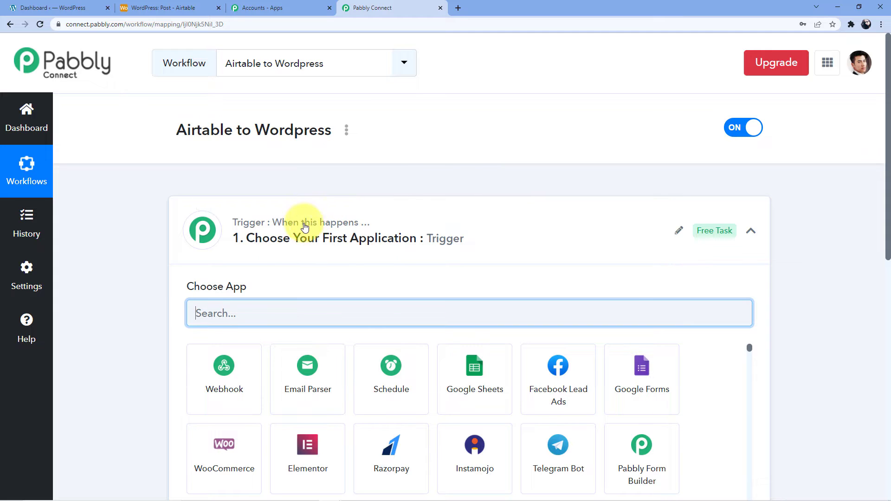
scroll(306, 222, down, 4)
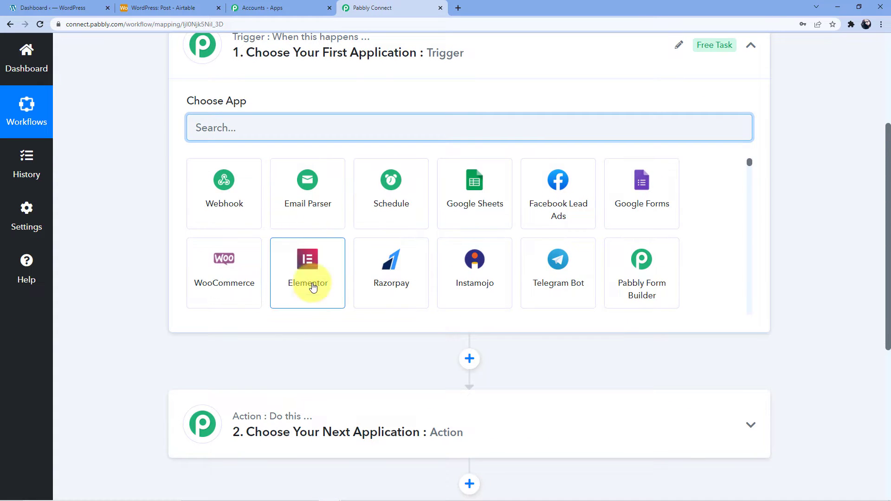
scroll(312, 286, down, 3)
scroll(274, 380, down, 1)
scroll(288, 402, down, 1)
mouse_move(286, 326)
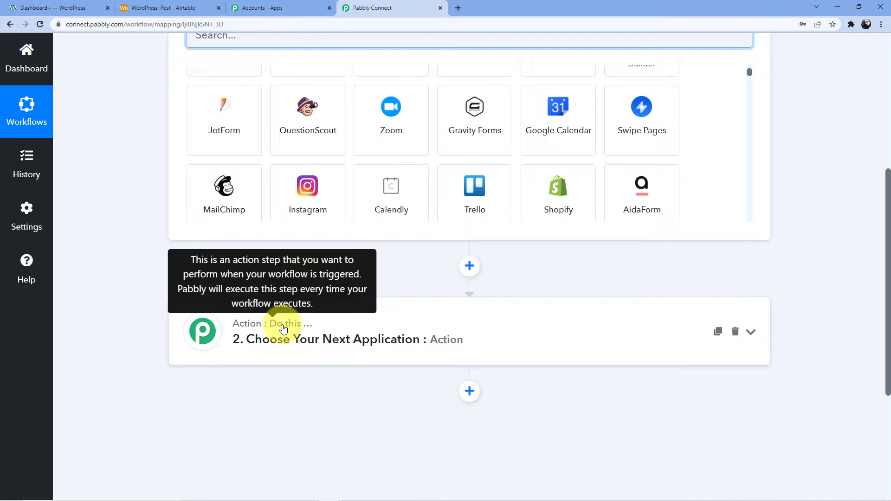
scroll(283, 326, up, 4)
mouse_move(312, 135)
scroll(282, 279, down, 4)
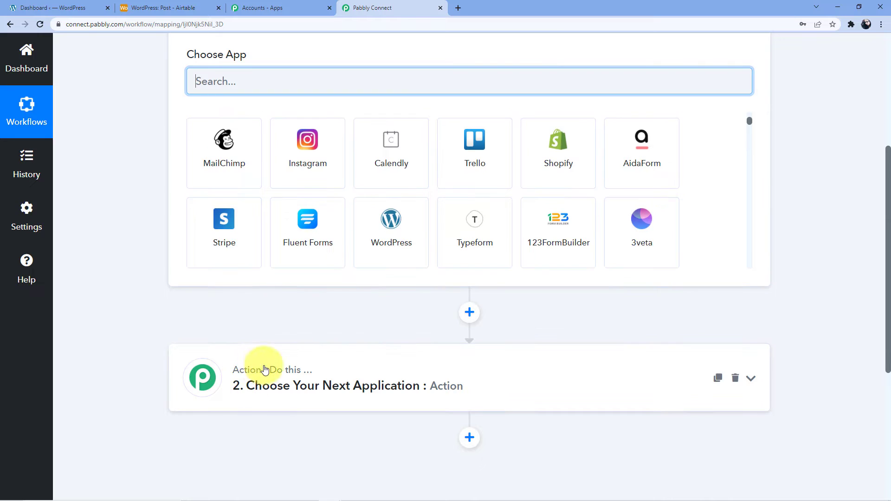
- Choose Airtable as the trigger application and New Record as its trigger event
scroll(257, 368, up, 5)
click(255, 310)
text(Airt)
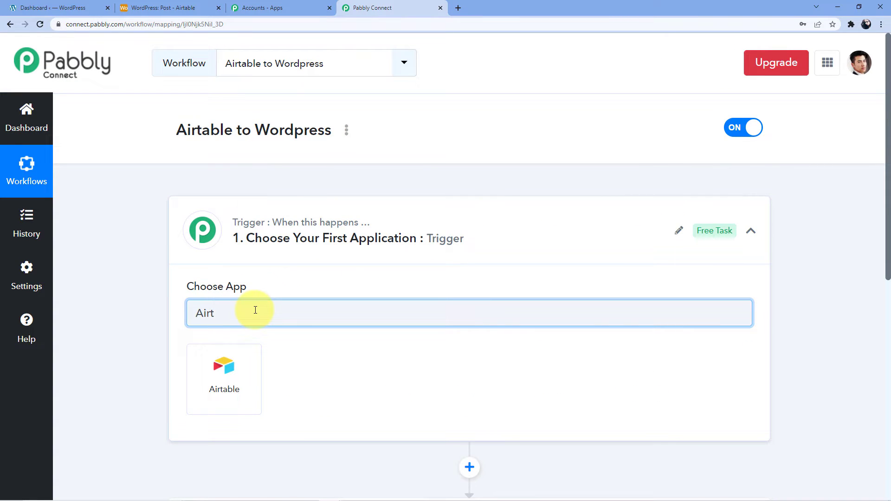
click(227, 371)
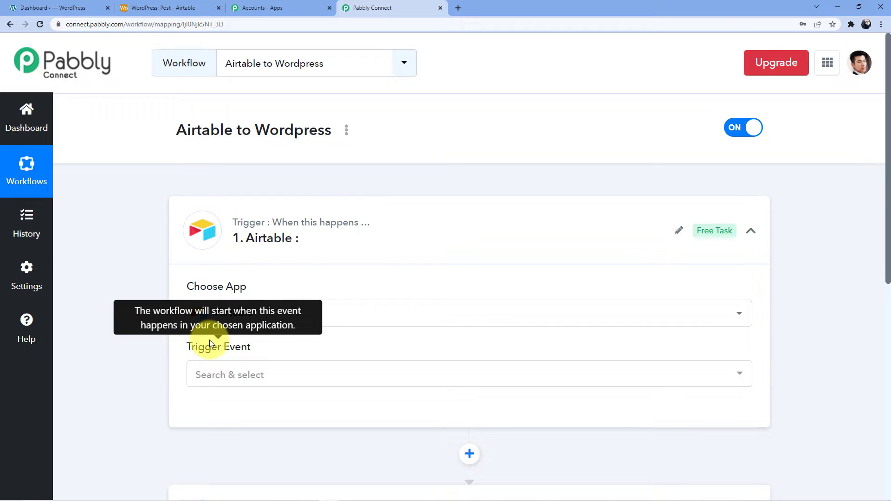
scroll(235, 333, down, 1)
click(241, 331)
scroll(243, 343, down, 2)
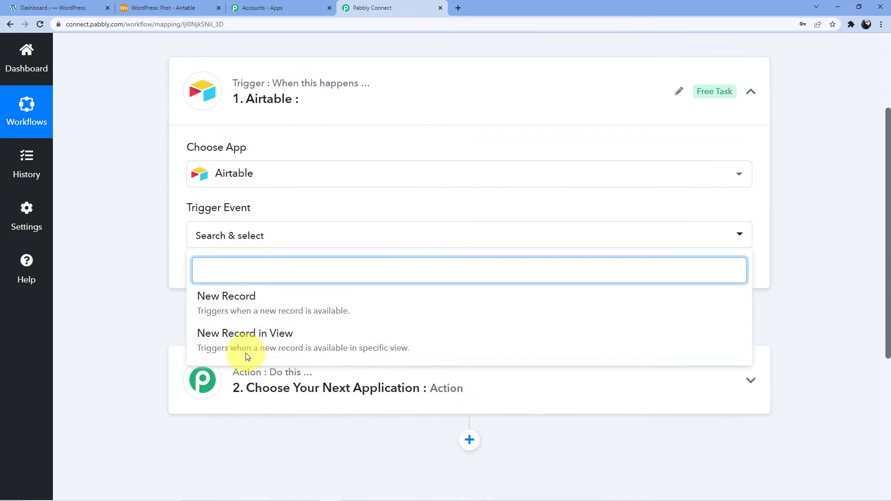
click(246, 298)
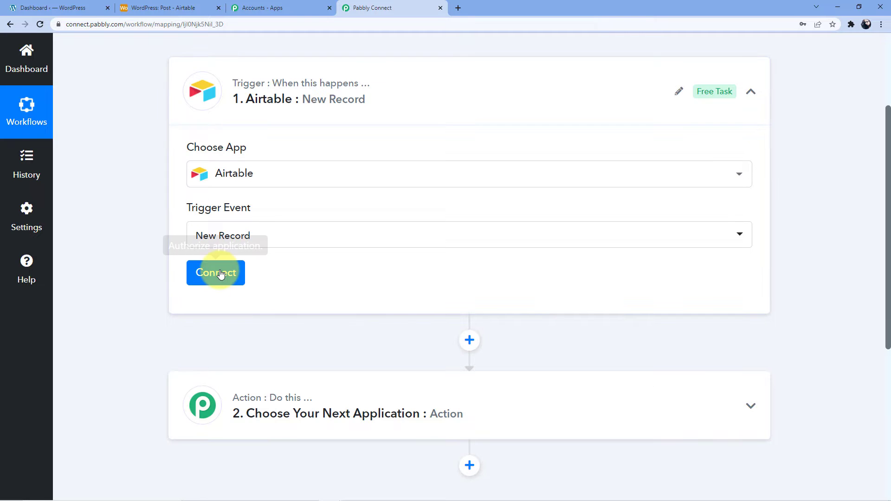
- Delete the existing Airtable #53 connection and choose to add a new Airtable connection for the trigger
click(221, 274)
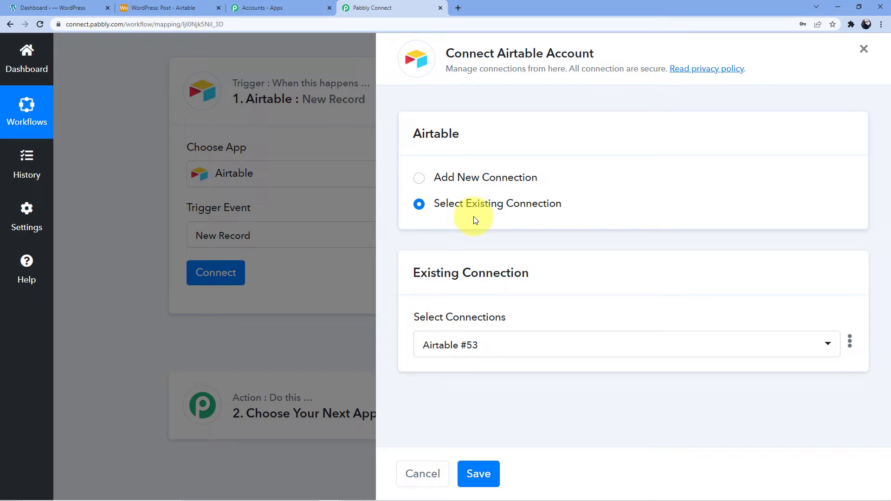
click(850, 342)
click(768, 388)
click(434, 332)
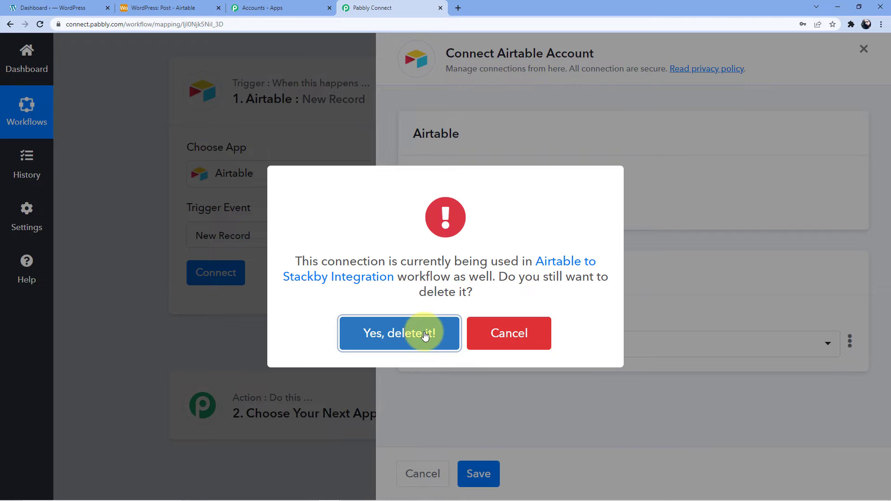
click(425, 334)
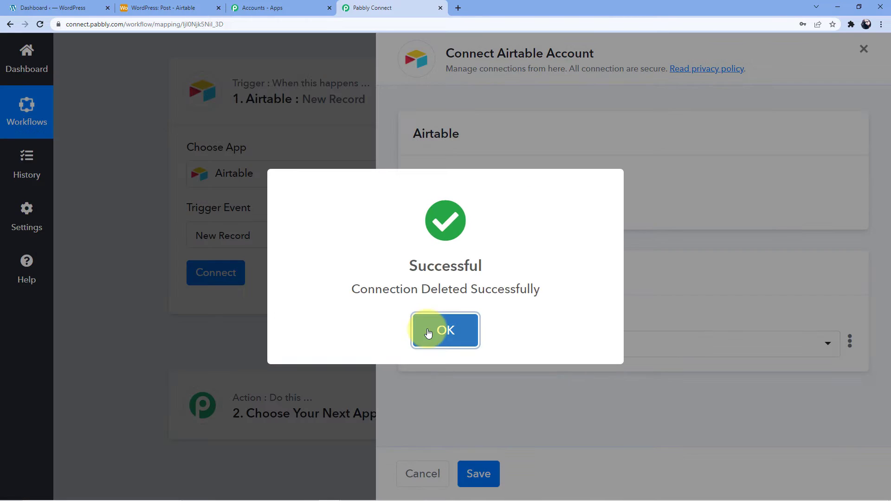
click(425, 327)
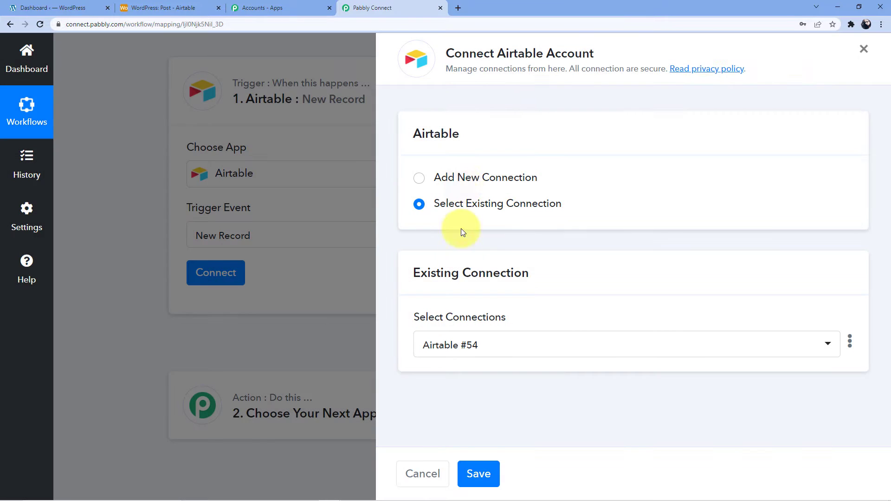
click(433, 177)
click(441, 327)
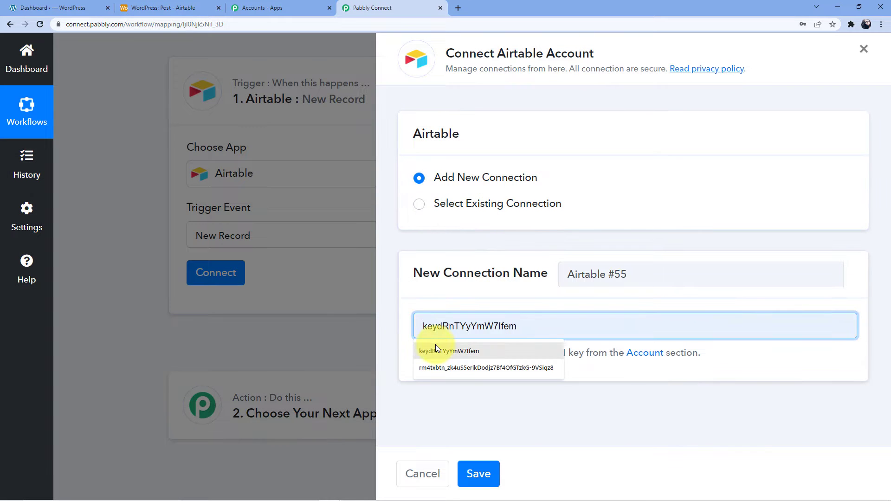
- Switch to the WordPress base in Airtable and delete the "Automation and Integration" record and the Created field from the Post table
click(153, 5)
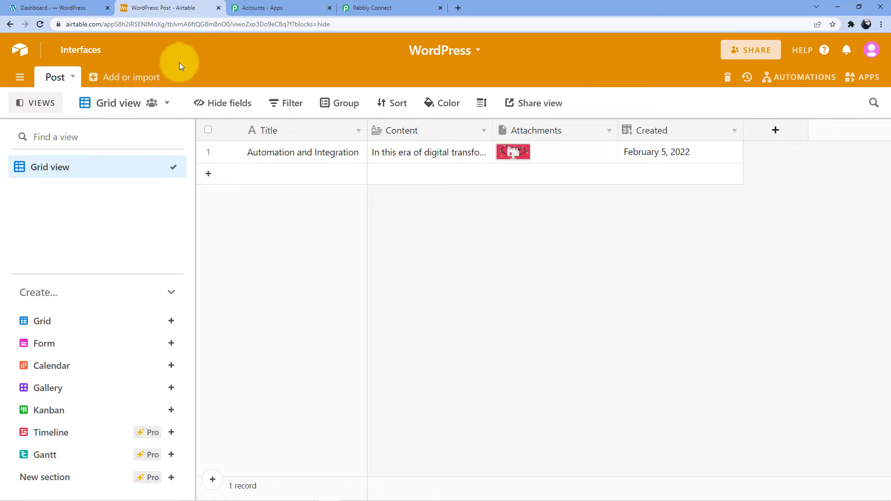
click(316, 152)
click(208, 151)
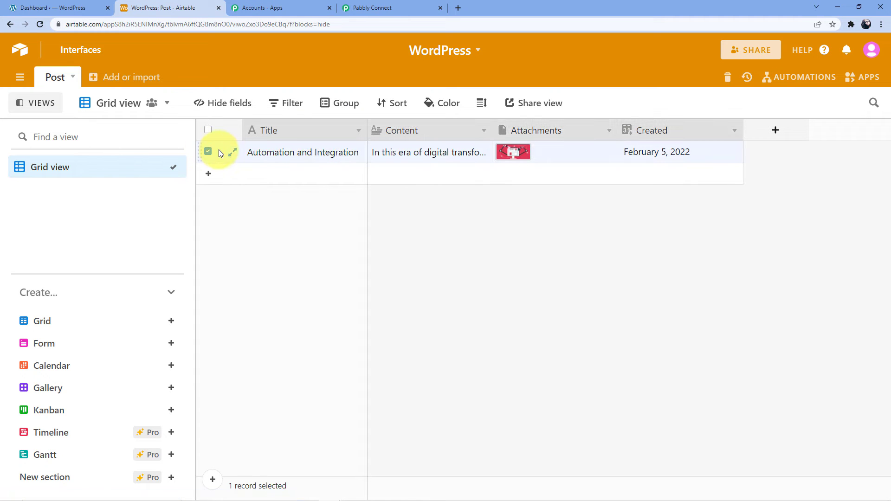
right_click(219, 151)
click(260, 304)
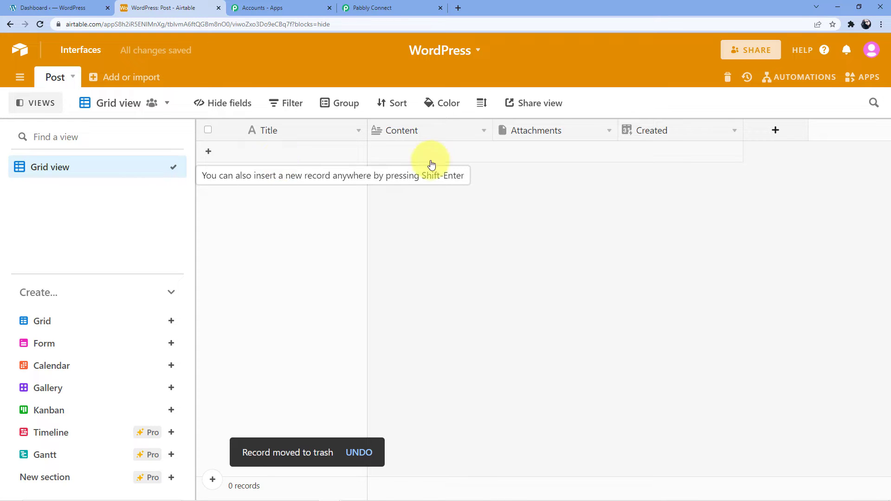
click(734, 132)
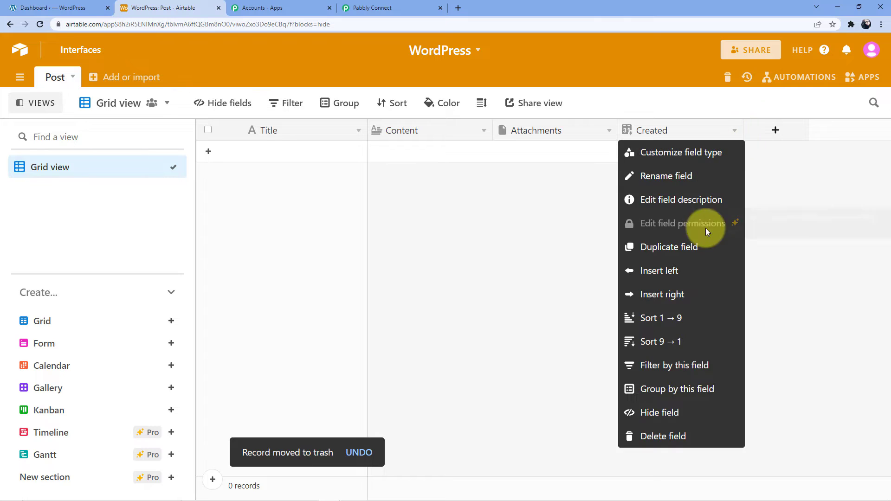
click(672, 437)
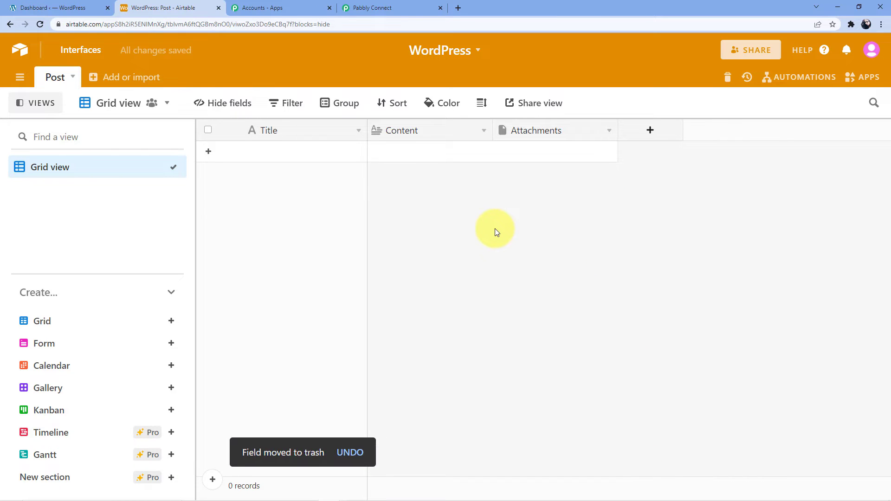
- Open the Airtable account overview and copy the personal API key
click(872, 52)
click(785, 113)
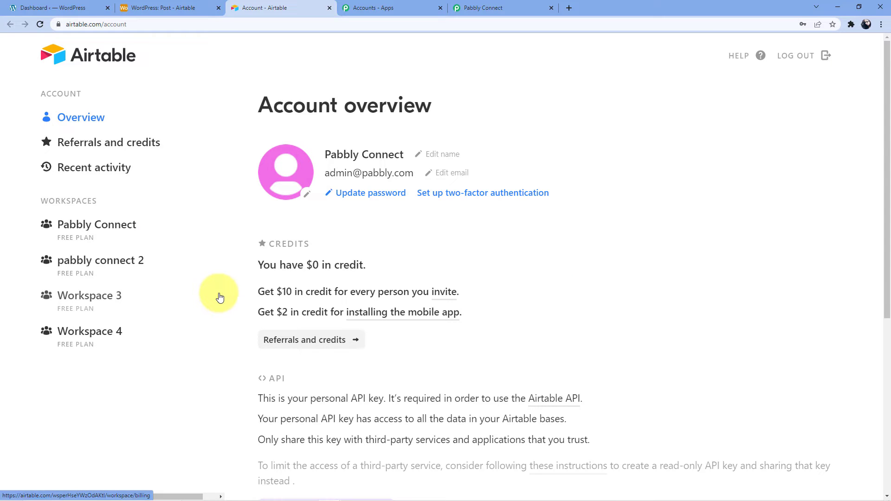
scroll(378, 239, down, 6)
click(358, 235)
right_click(349, 233)
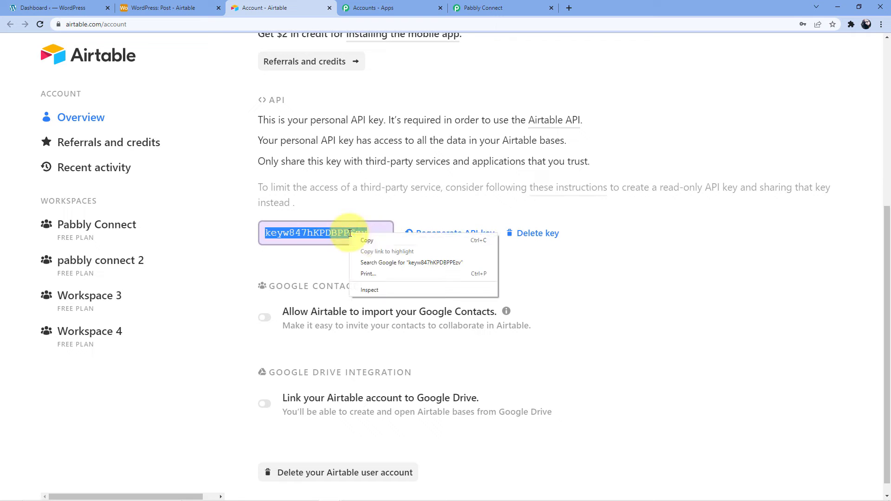
click(367, 240)
scroll(350, 260, up, 1)
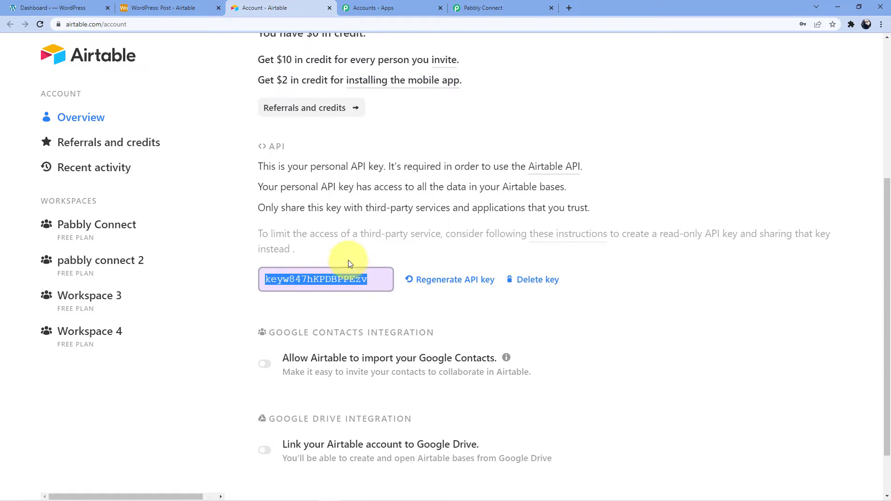
scroll(314, 278, up, 5)
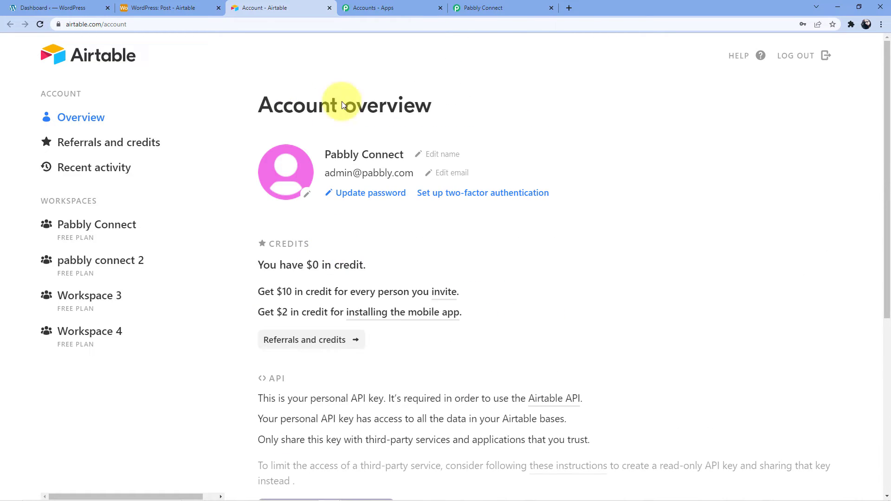
- Switch to the Pabbly Connect workflow, paste the copied API key as the Airtable token, and save the new connection
click(455, 9)
click(433, 324)
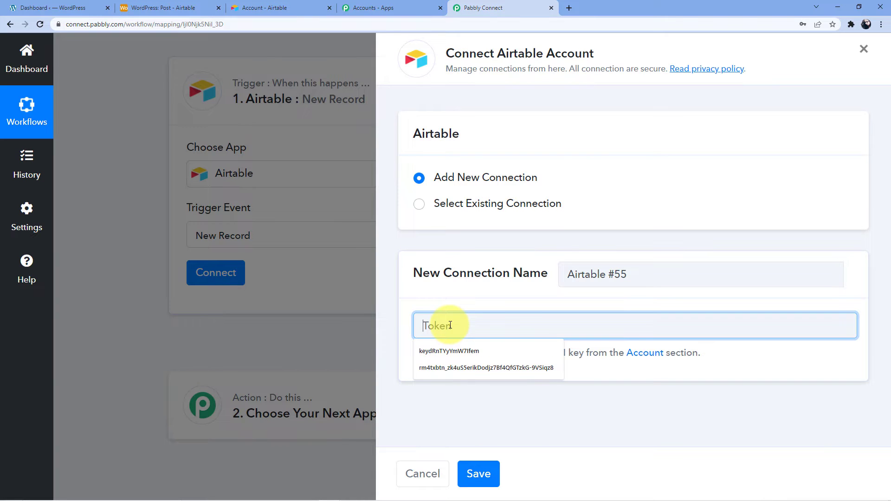
key(ctrl+v)
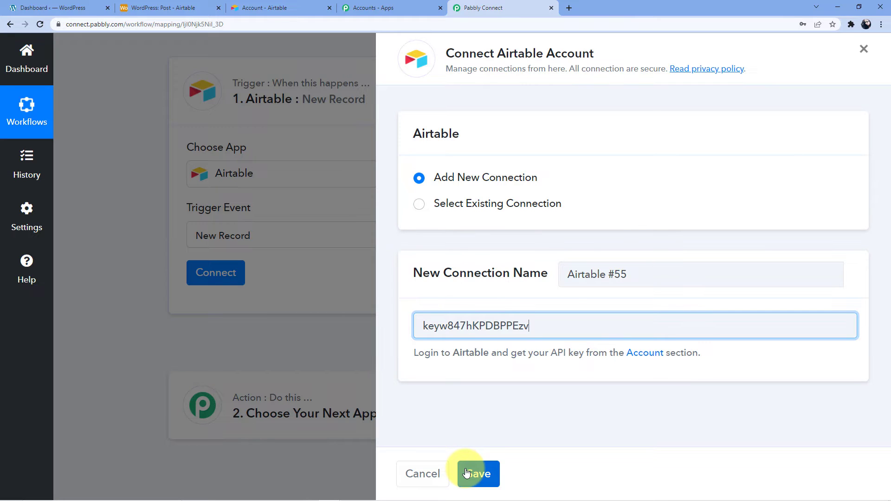
drag(413, 355, 722, 375)
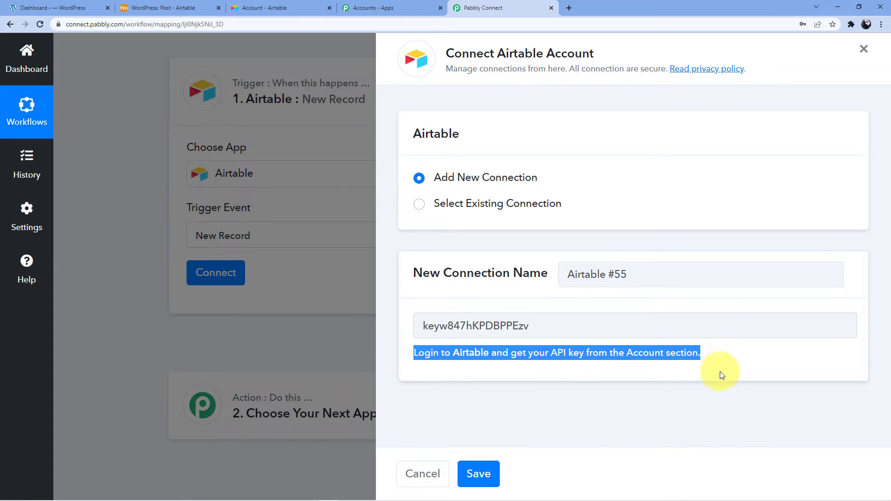
click(485, 474)
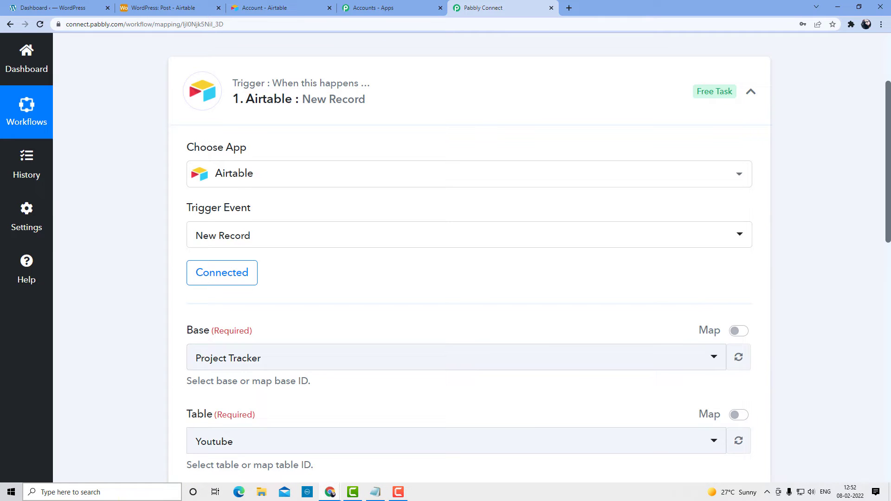
- Find the WordPress base in Airtable and set it as the base for the Airtable trigger in Pabbly Connect
scroll(286, 315, down, 1)
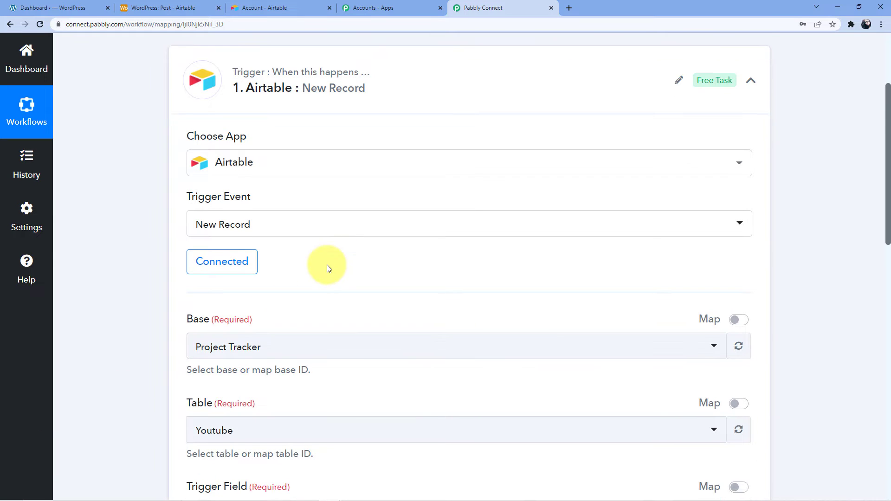
scroll(327, 264, down, 3)
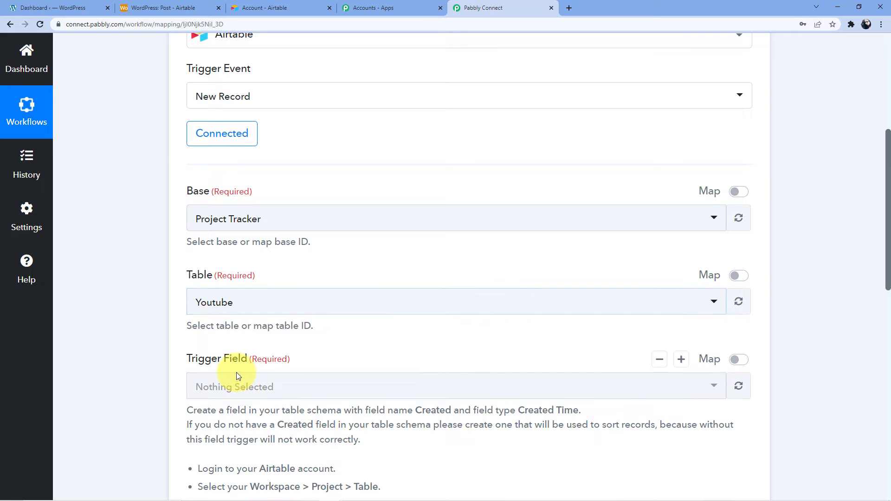
click(183, 9)
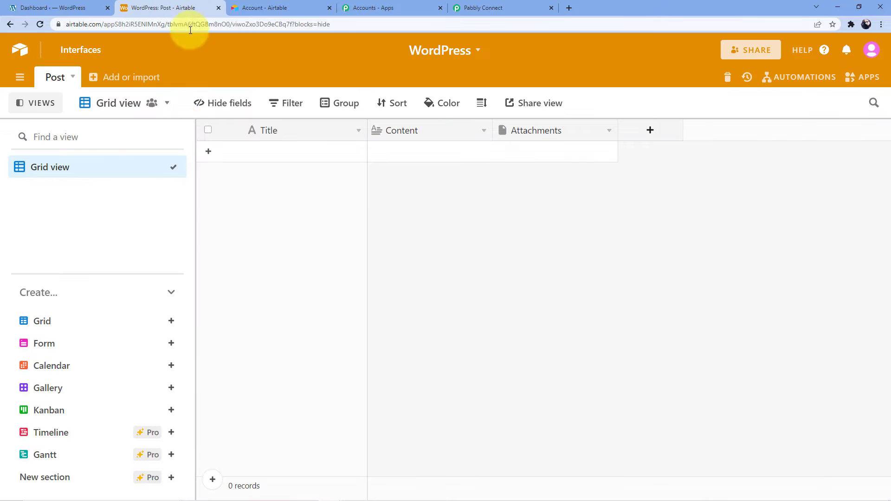
click(19, 50)
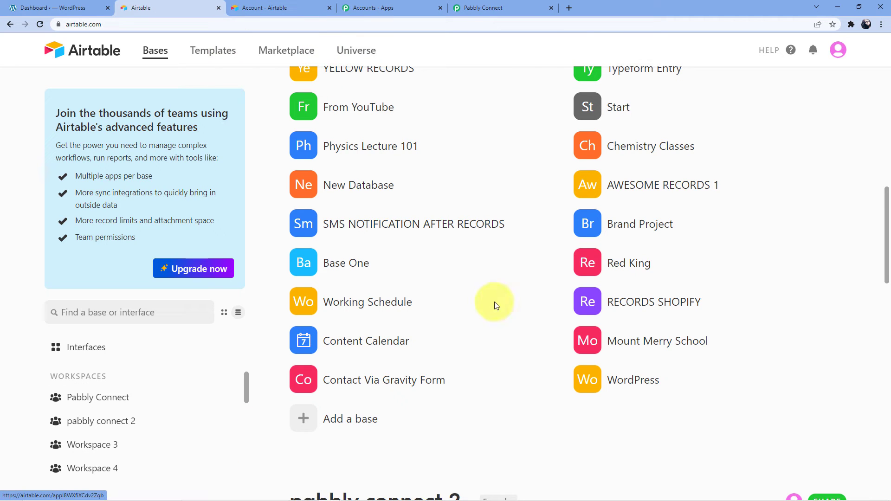
scroll(334, 285, down, 3)
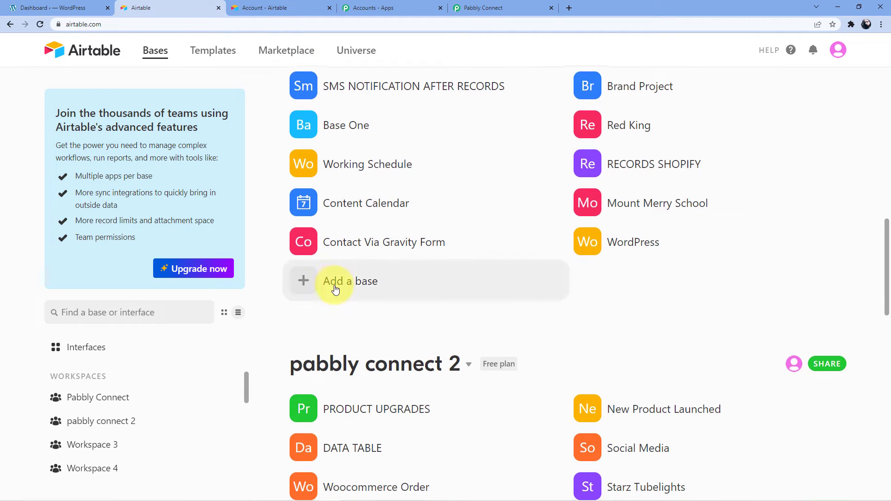
scroll(334, 288, up, 2)
click(631, 338)
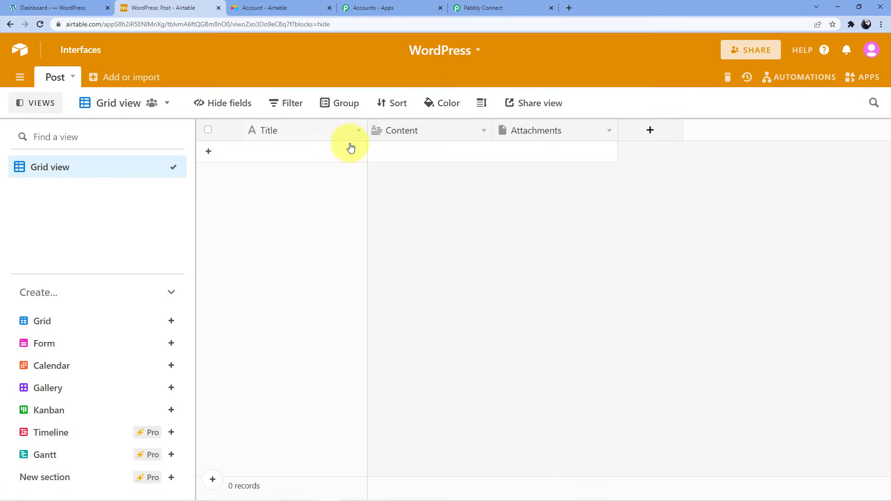
click(504, 8)
click(256, 231)
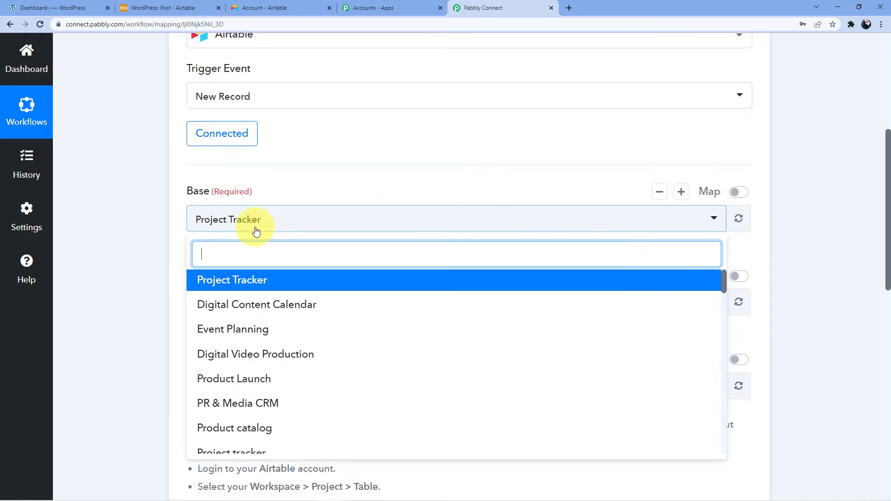
text(word)
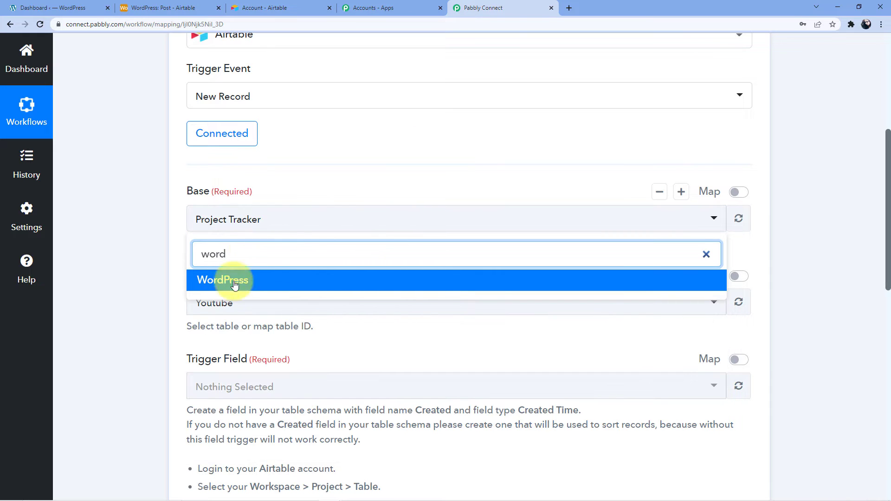
click(232, 284)
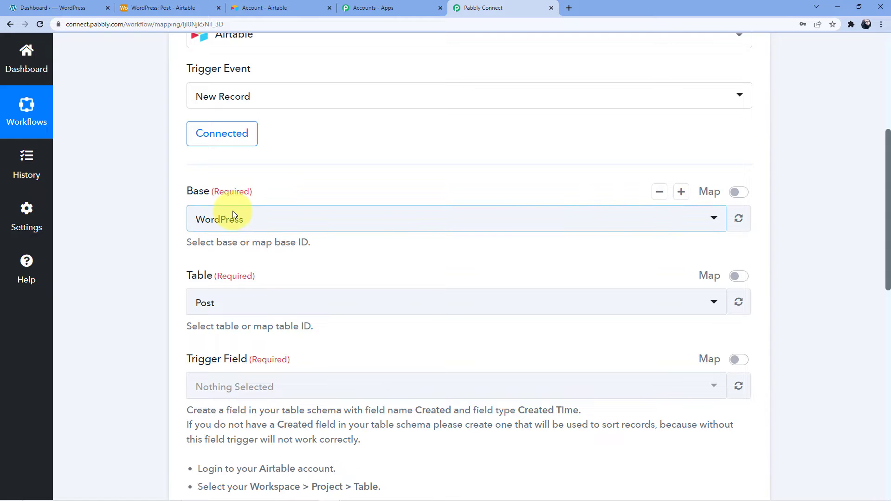
- Compare the trigger's Post table with the one in Airtable and read the instructions for creating a trigger field
click(170, 11)
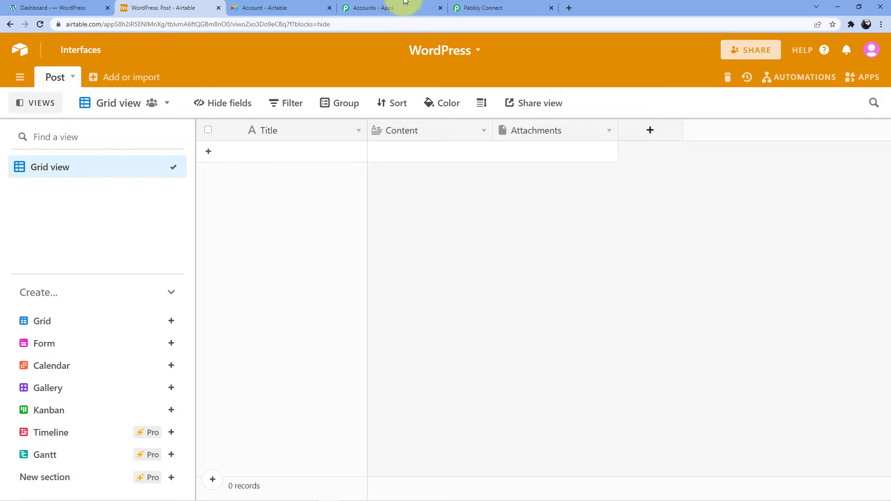
click(464, 7)
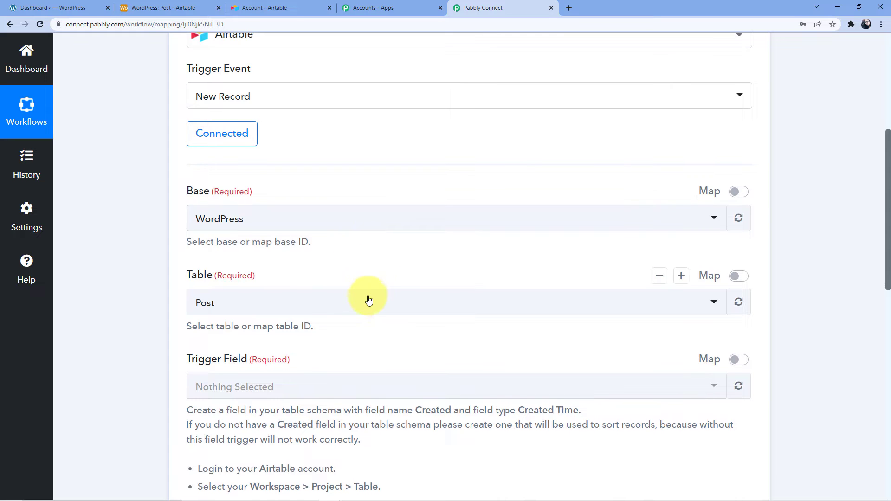
scroll(366, 299, down, 2)
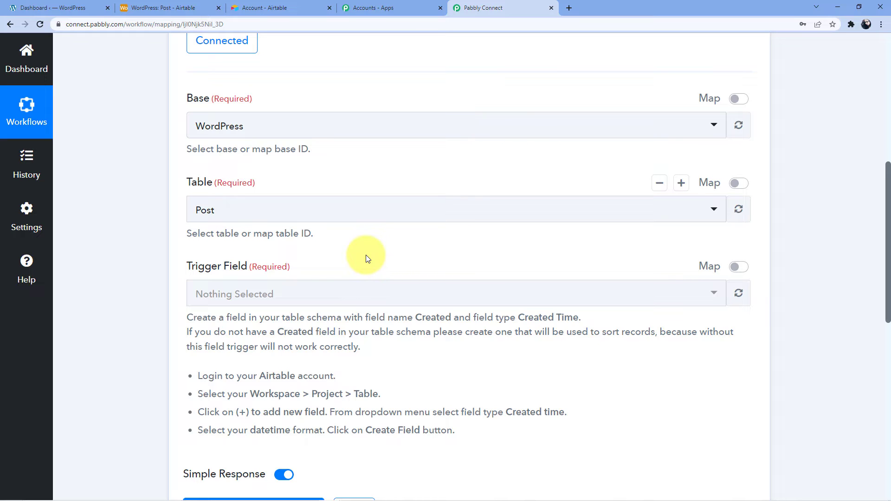
scroll(348, 250, down, 2)
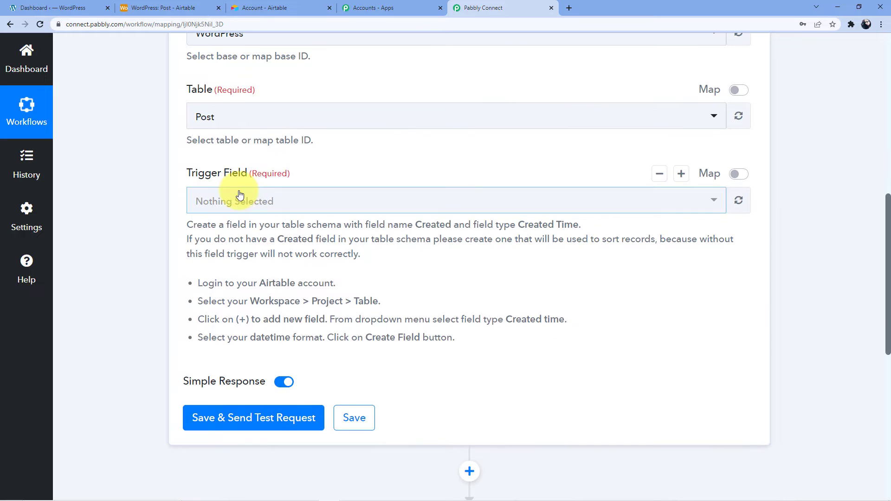
drag(198, 283, 455, 342)
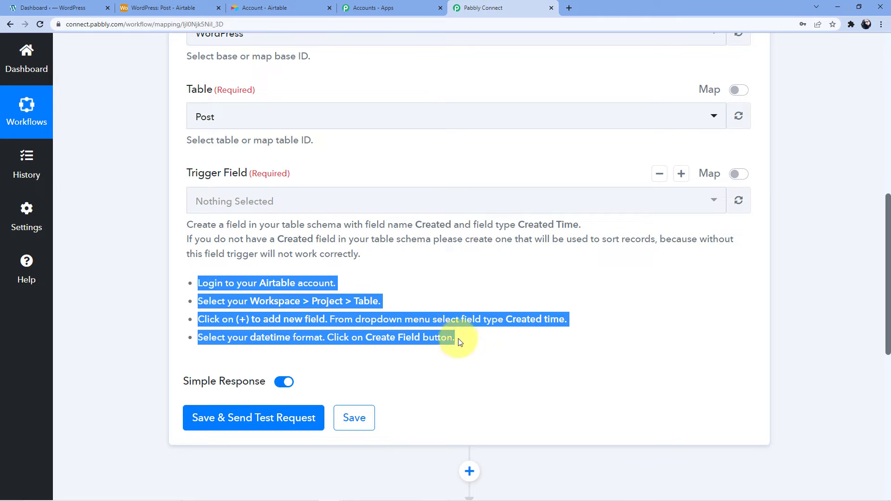
click(335, 280)
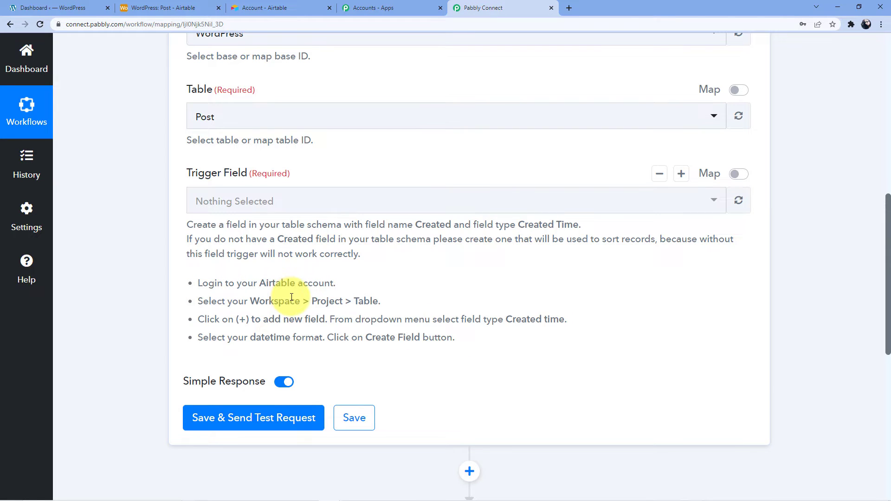
- Switch to Airtable and add a Created time field named "Automation field" to the Post table
click(204, 8)
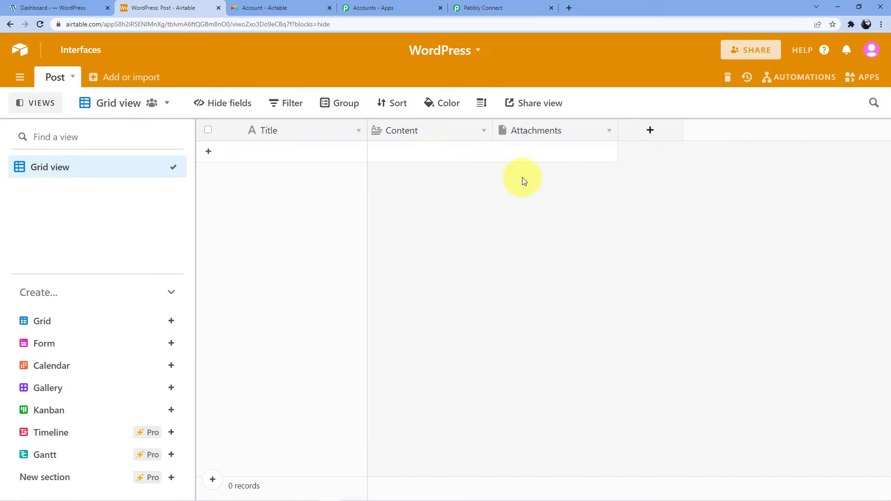
click(649, 131)
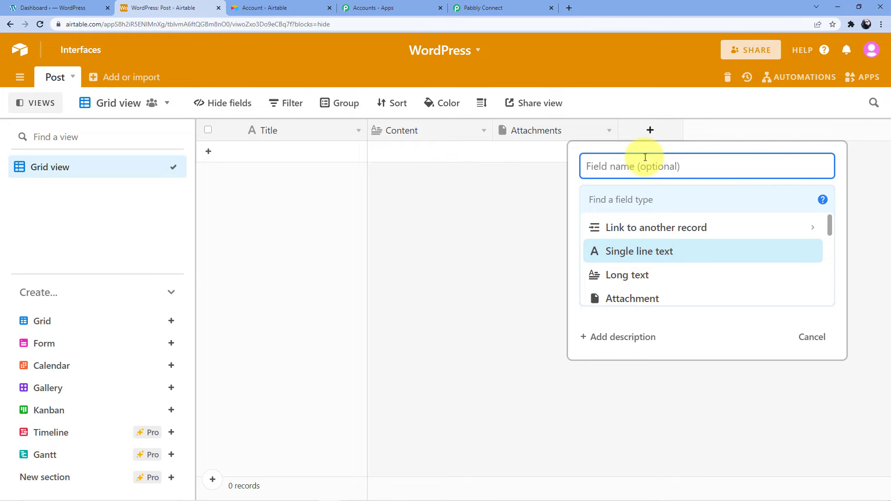
text(Automation field)
click(643, 202)
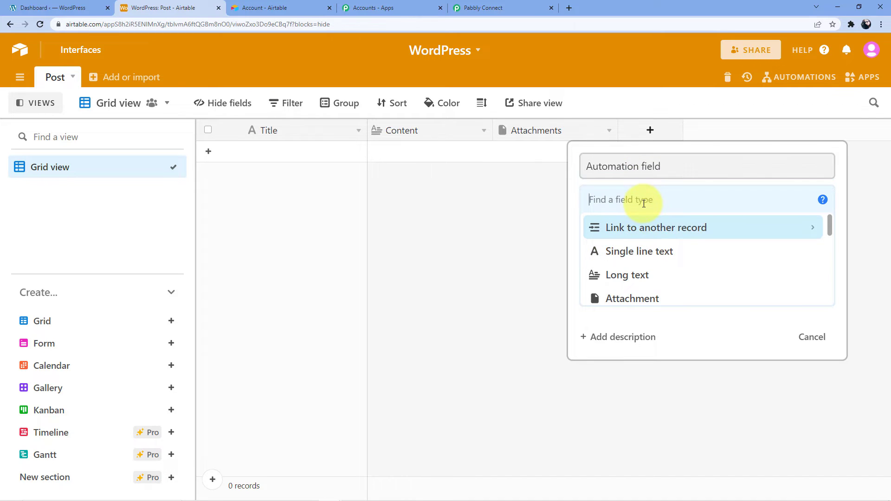
text(Cre)
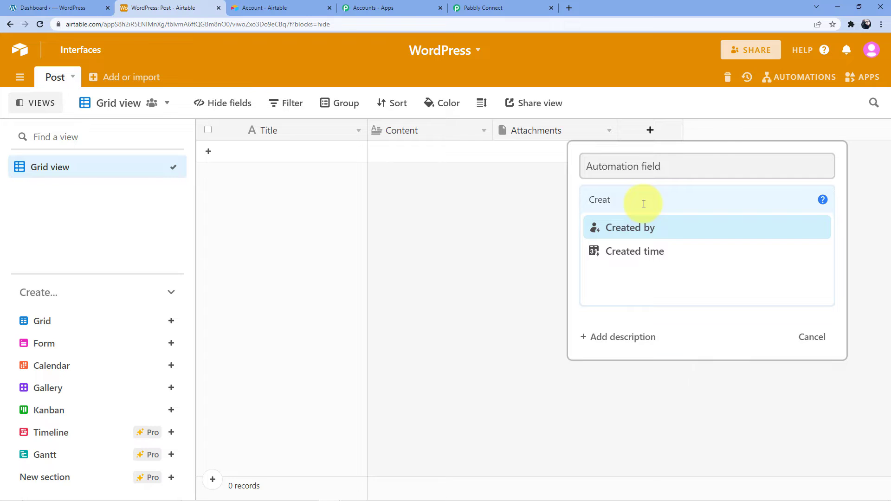
text(at)
click(645, 251)
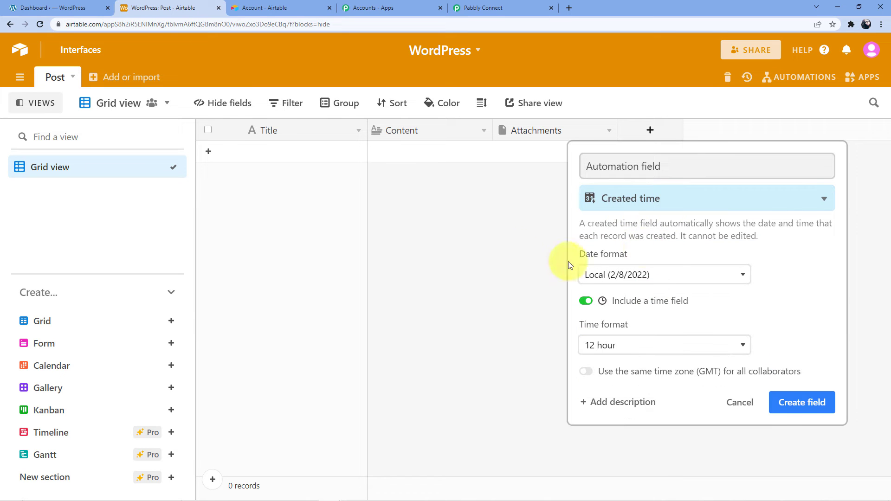
click(617, 371)
click(791, 402)
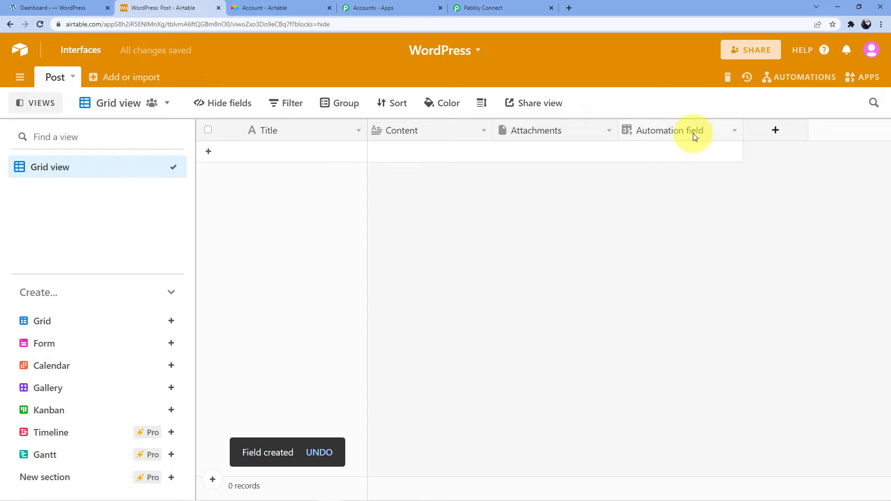
- Return to Pabbly Connect and refresh the trigger field list so that Automation field is selected
click(496, 7)
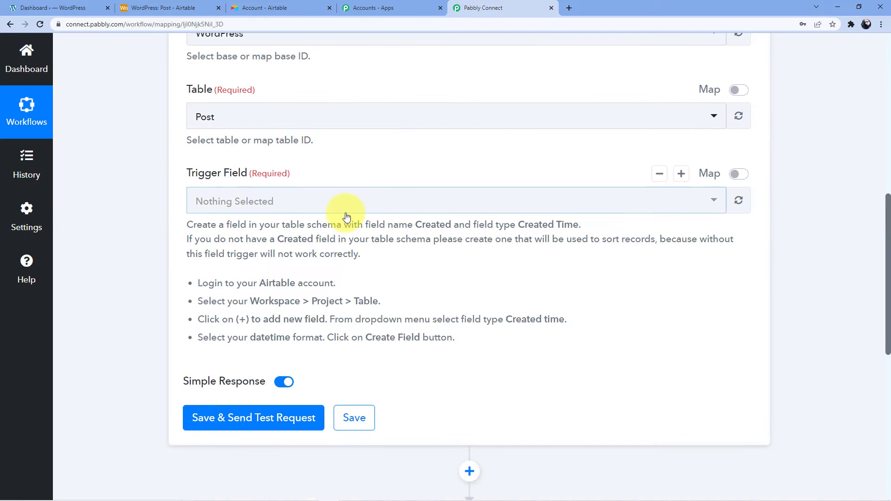
click(292, 207)
click(293, 205)
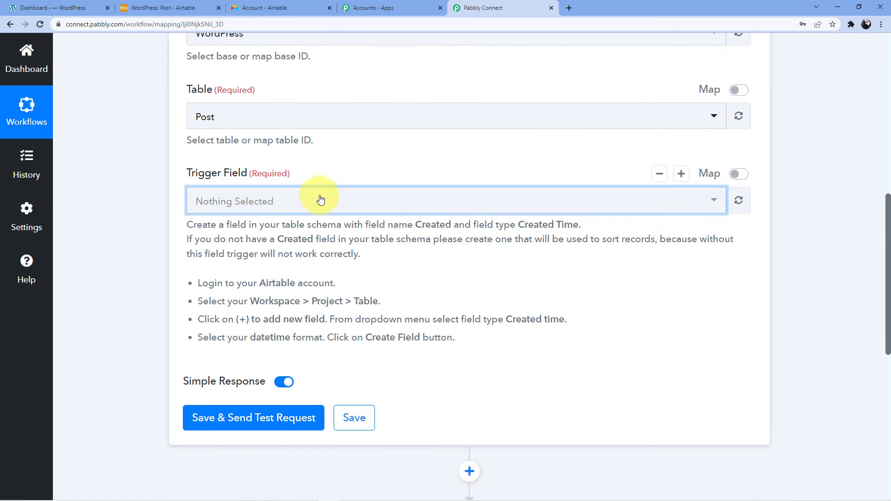
click(738, 200)
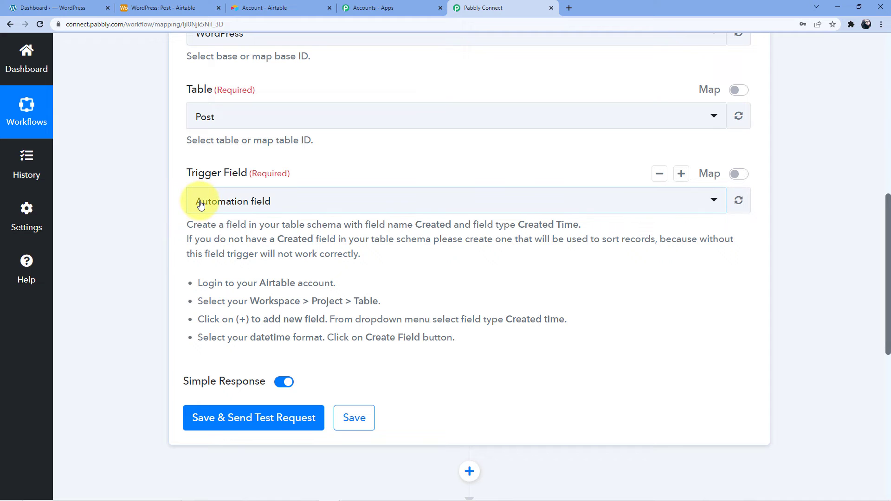
- Save the Airtable trigger and send a test request
scroll(292, 283, down, 1)
scroll(292, 283, down, 2)
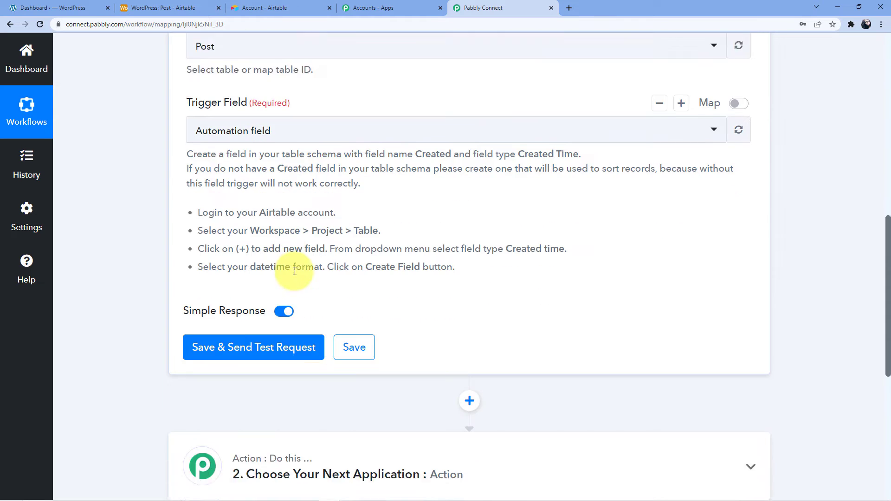
click(240, 288)
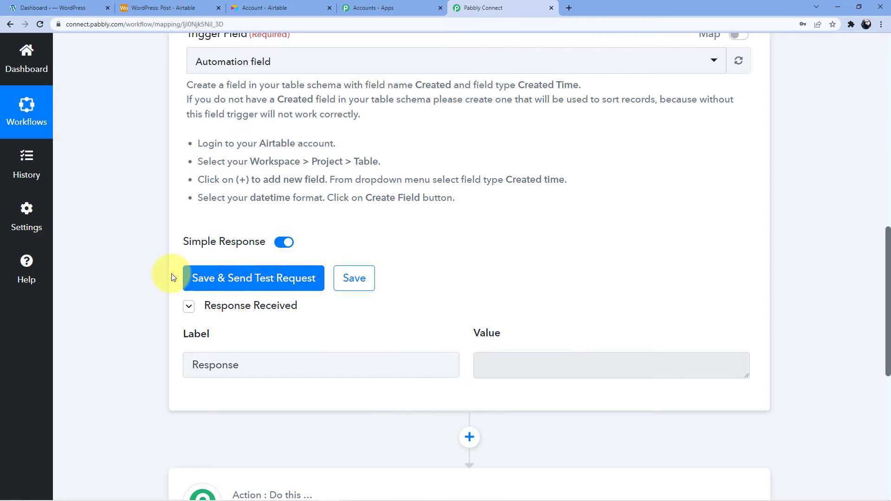
- Add a record titled "Automation" to Airtable's Post table and paste the paragraph from the Use Cases note as its content
click(257, 6)
click(184, 5)
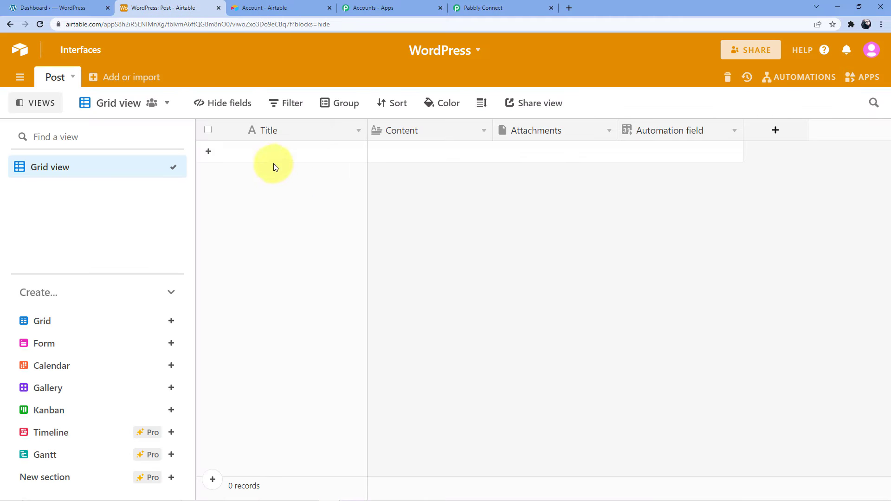
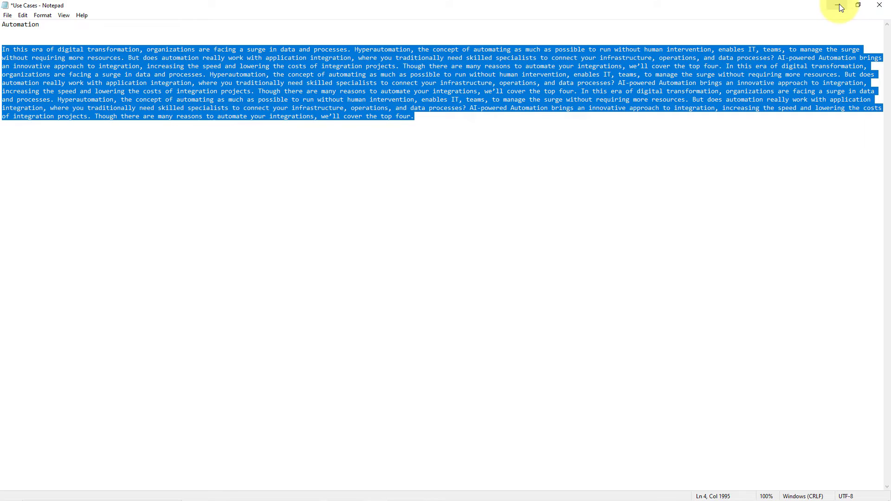
key(ctrl+v)
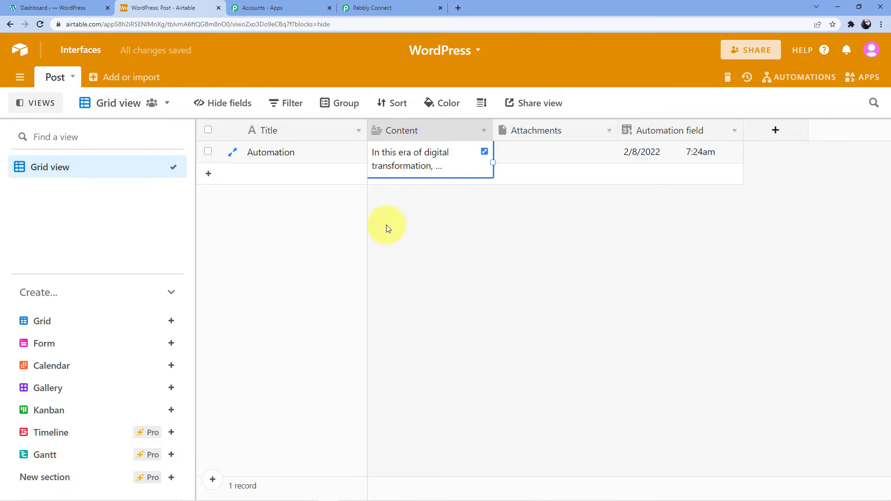
- Upload the image automation.jpg from the Desktop into the Attachments field of the Automation record
key(Tab)
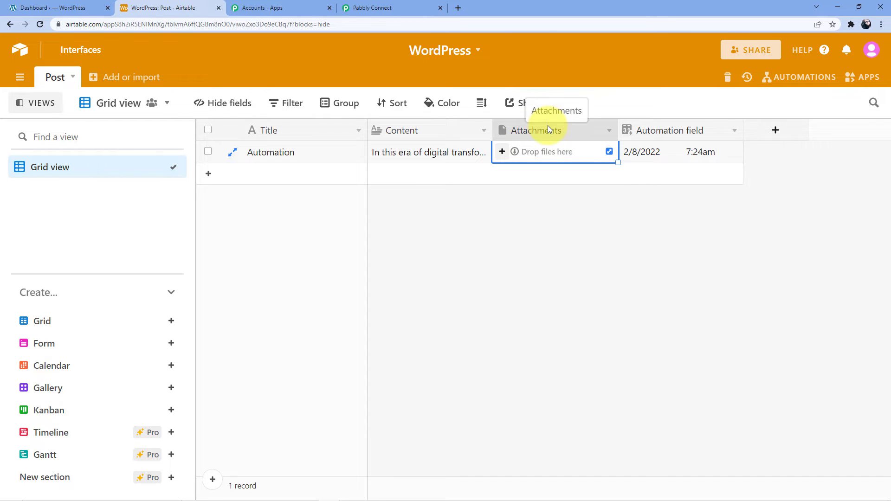
click(609, 130)
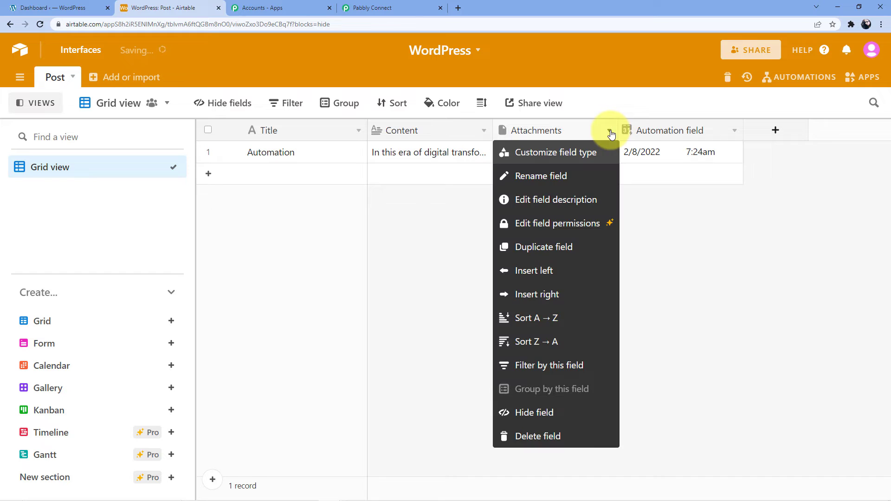
click(559, 131)
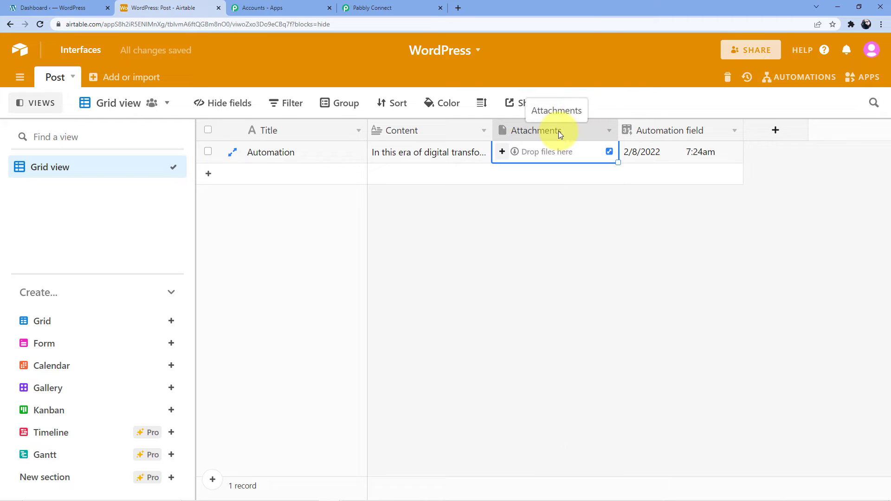
click(505, 151)
click(507, 154)
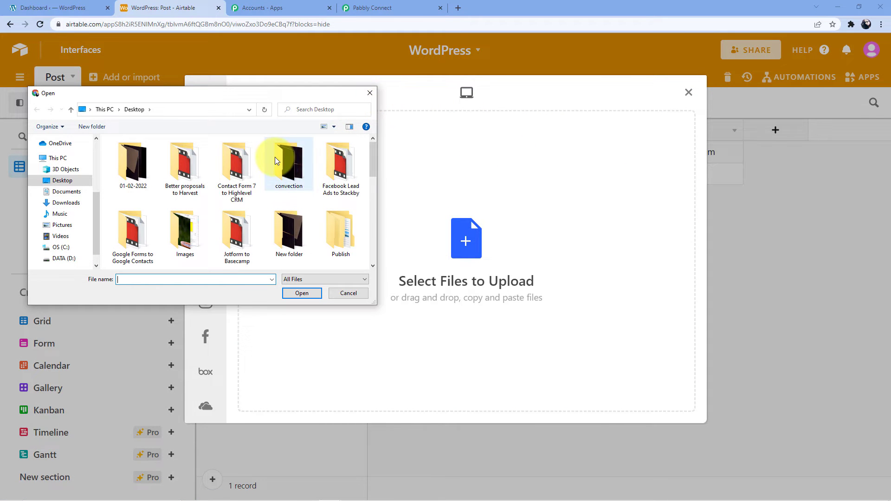
scroll(272, 215, down, 5)
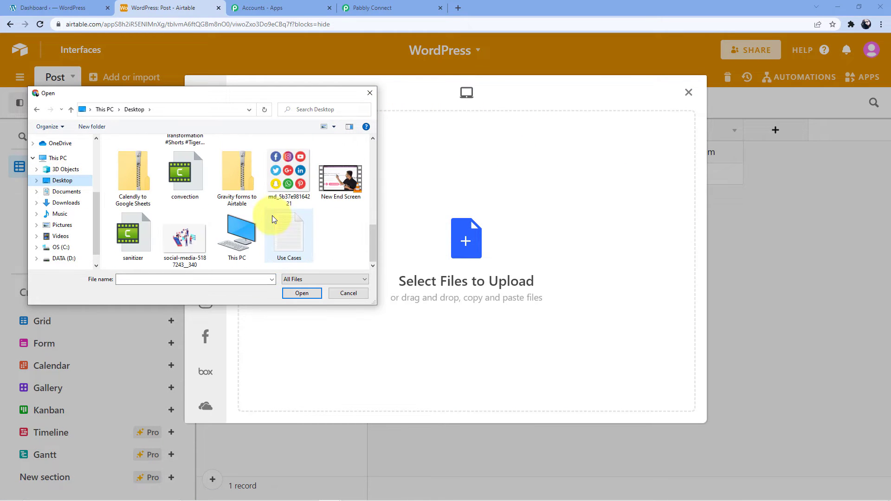
scroll(315, 231, up, 2)
click(341, 223)
click(304, 296)
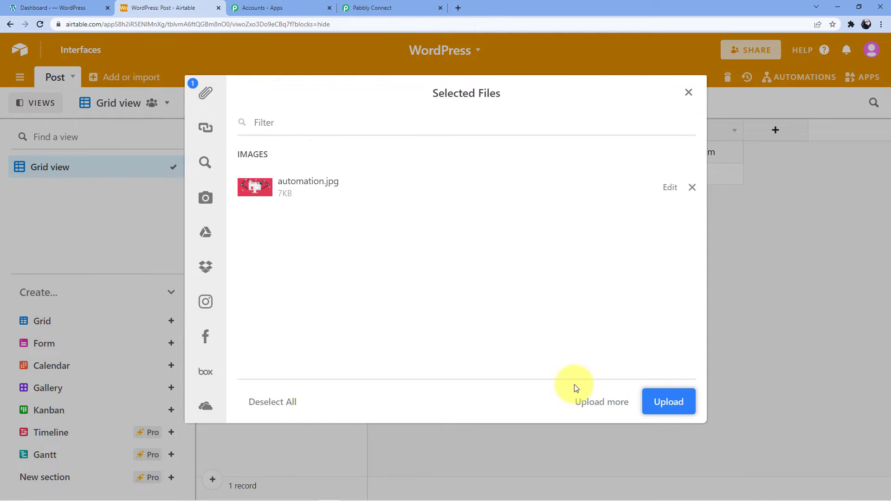
click(670, 400)
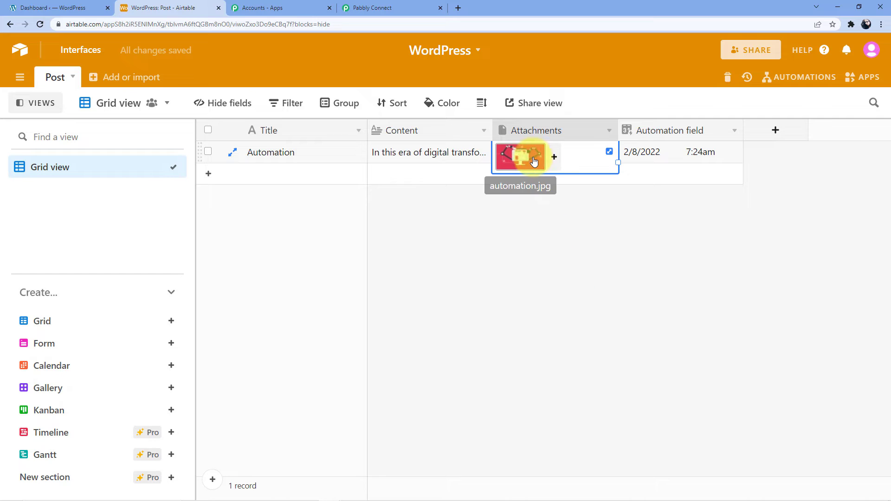
click(688, 152)
- Return to Pabbly Connect and send the Airtable trigger's test request again to capture the completed record
click(372, 8)
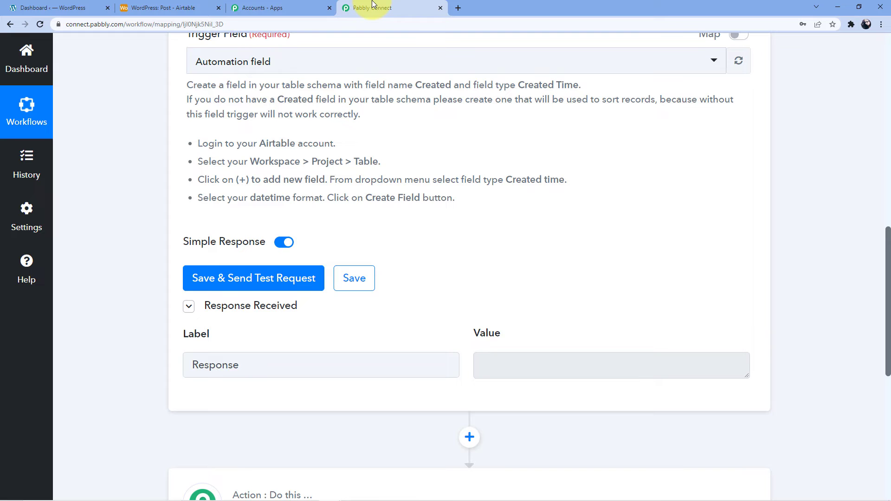
click(237, 276)
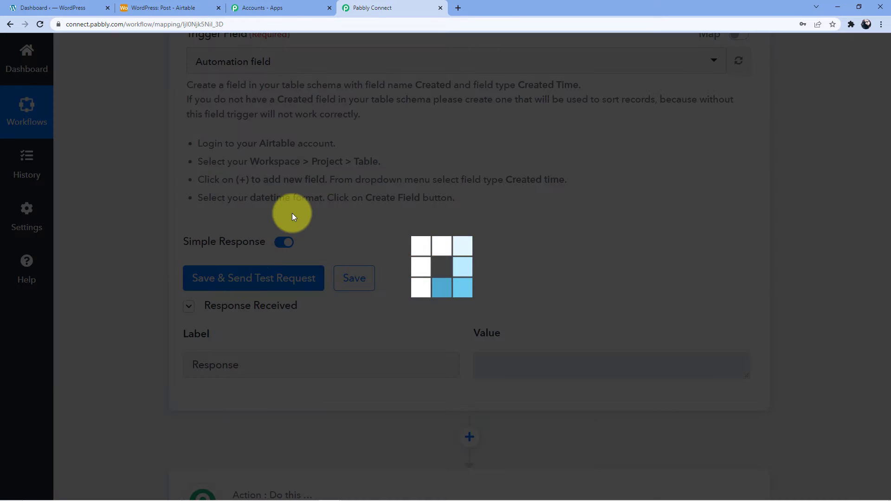
scroll(595, 234, down, 1)
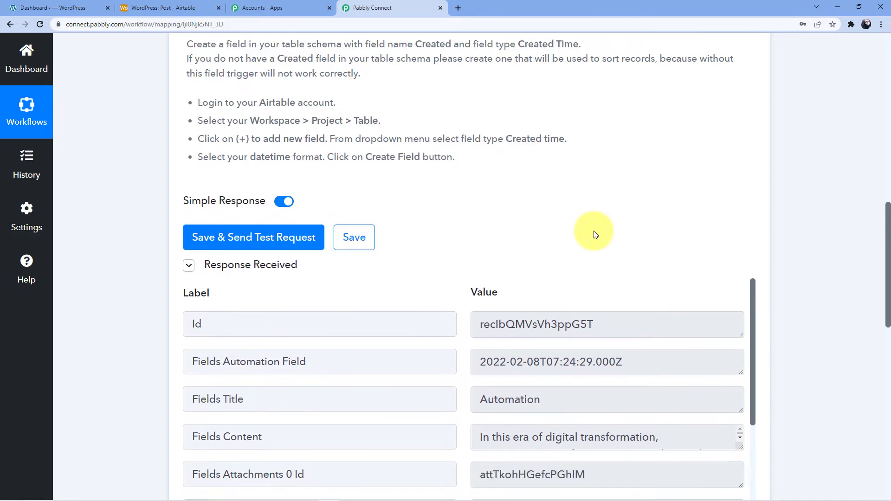
- Examine the title, content, attachment and thumbnail fields in the received Airtable response
scroll(595, 234, down, 3)
scroll(485, 290, down, 1)
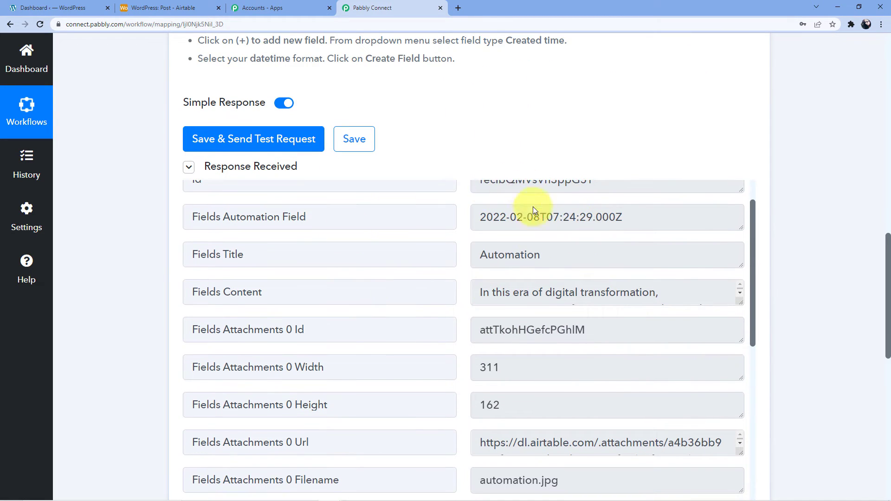
scroll(527, 190, down, 4)
scroll(552, 355, down, 5)
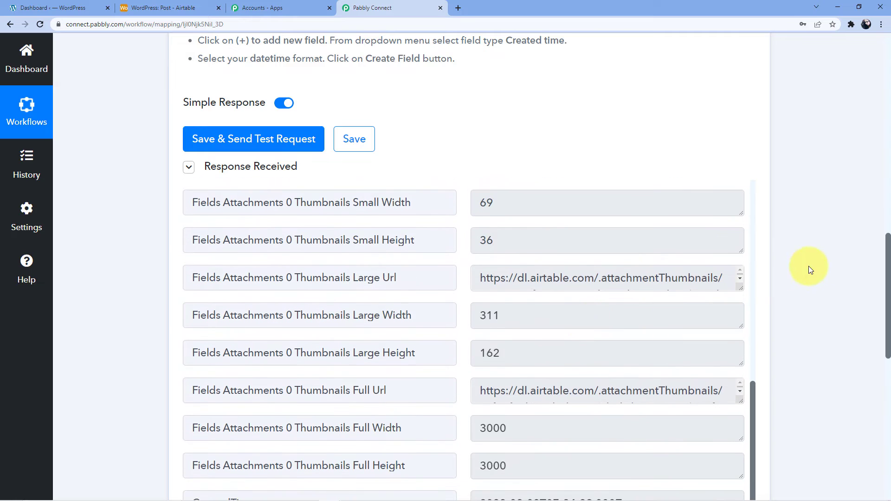
scroll(882, 284, down, 6)
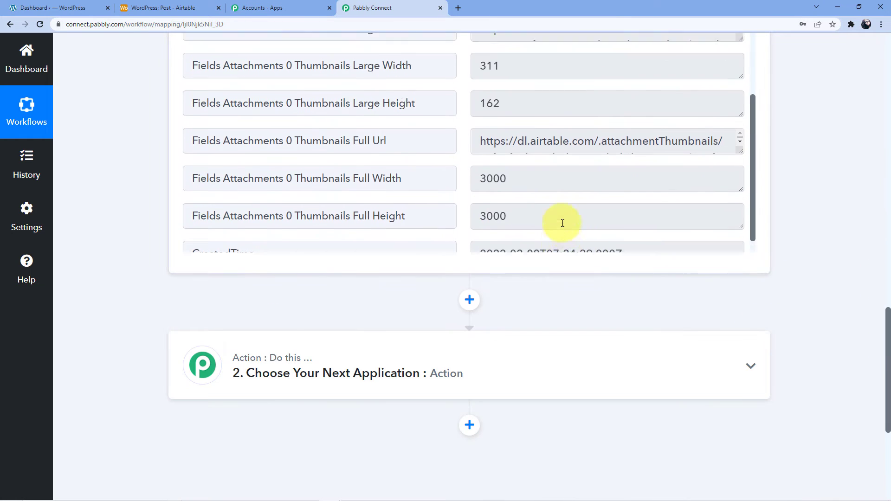
scroll(587, 222, up, 2)
click(740, 218)
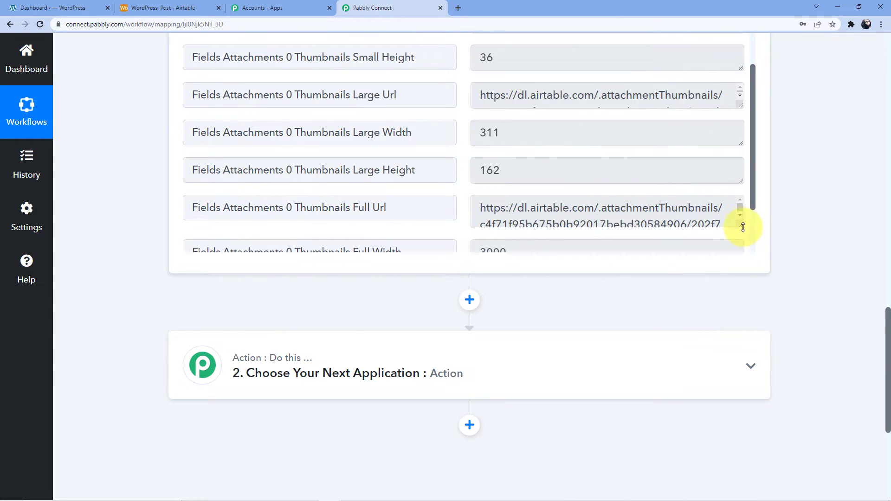
drag(751, 181, 750, 150)
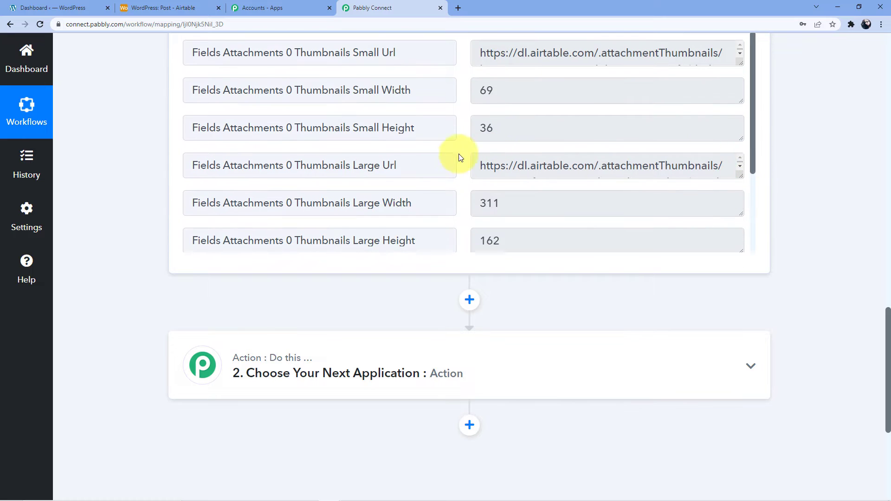
scroll(417, 190, up, 3)
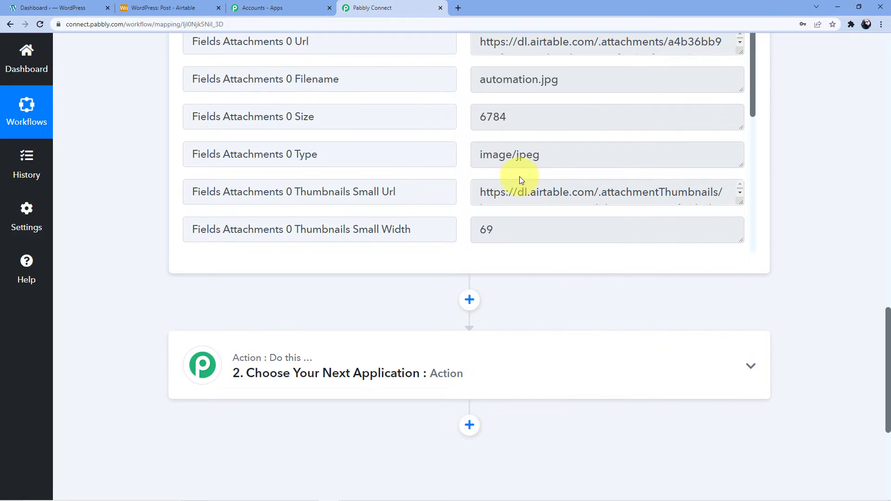
scroll(520, 178, up, 3)
- Enlarge the Fields Content and Fields Attachments 0 Url values in the response to read them more fully
drag(884, 318, 887, 278)
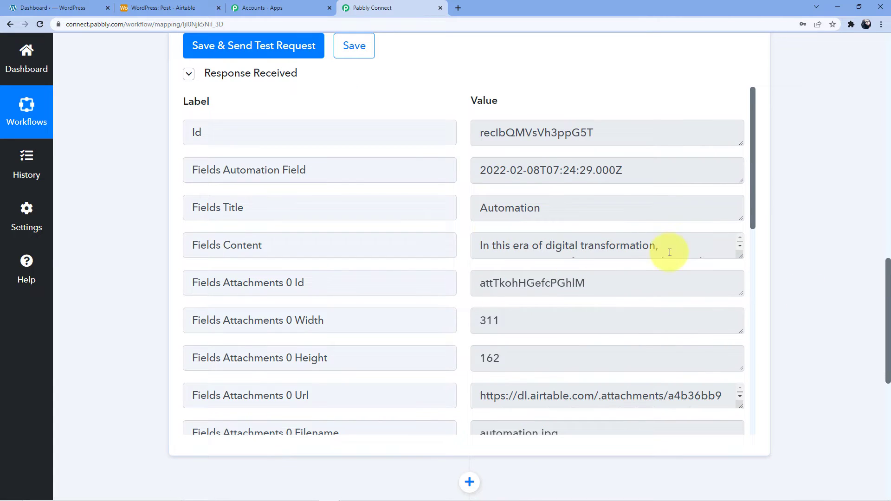
drag(740, 255, 738, 289)
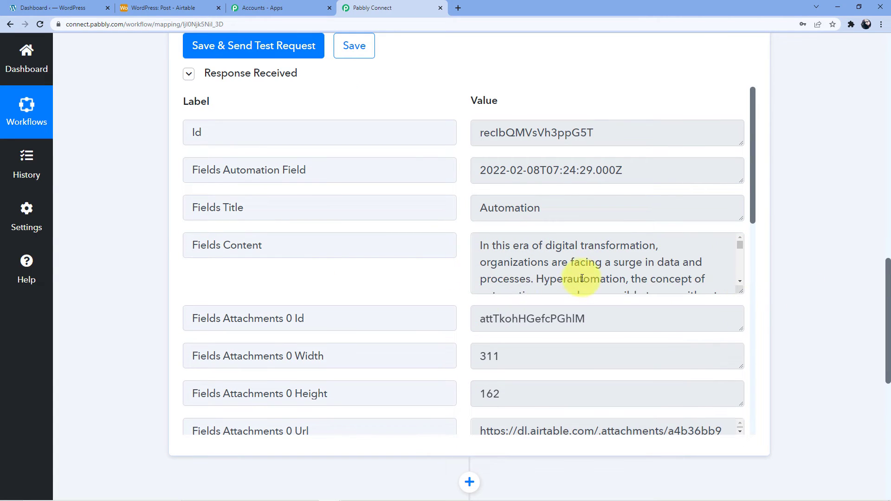
scroll(583, 278, down, 3)
scroll(547, 299, down, 3)
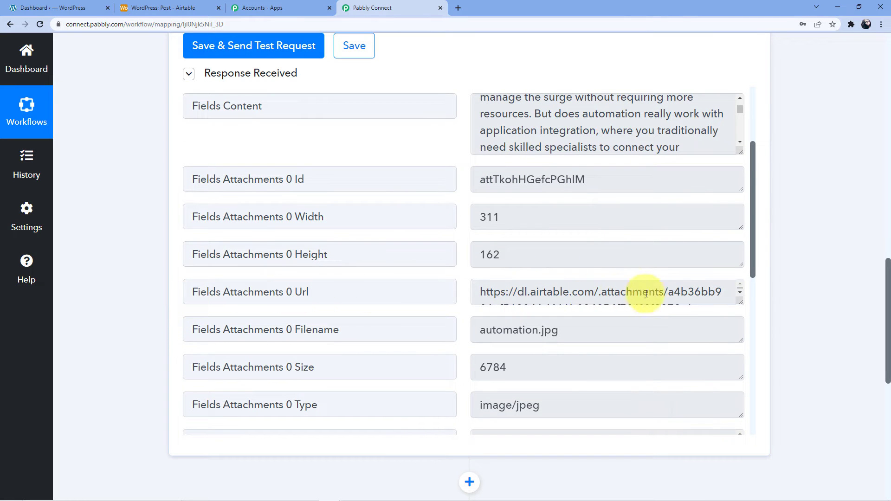
drag(737, 300, 737, 308)
scroll(794, 254, down, 4)
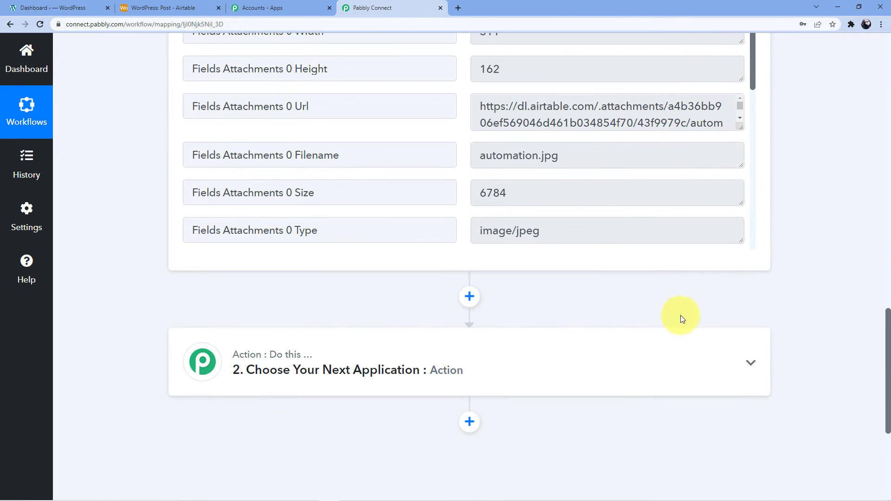
- Set the workflow's action app to WordPress with Create a Post as the action event
scroll(557, 352, down, 1)
click(278, 326)
click(259, 400)
text(Wordp)
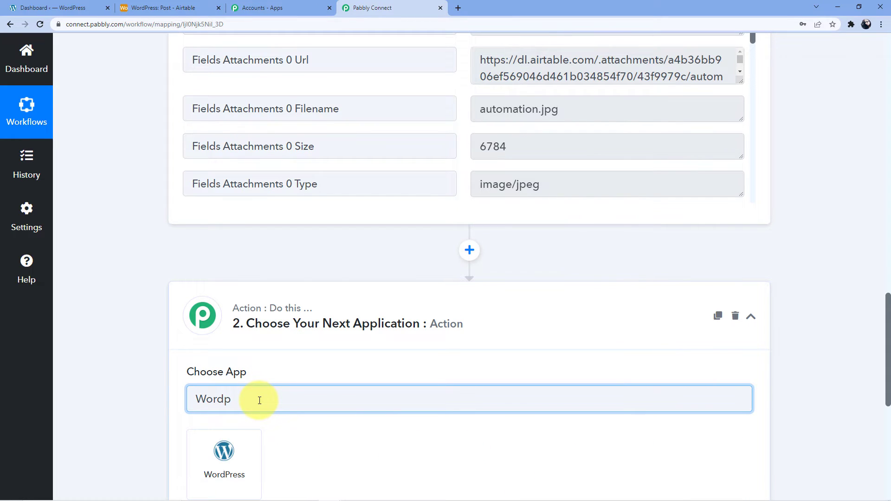
scroll(324, 302, down, 2)
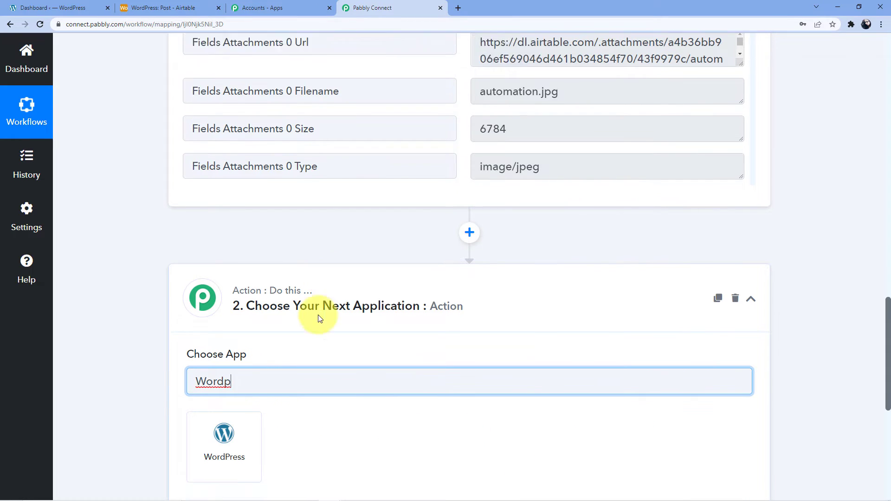
click(247, 365)
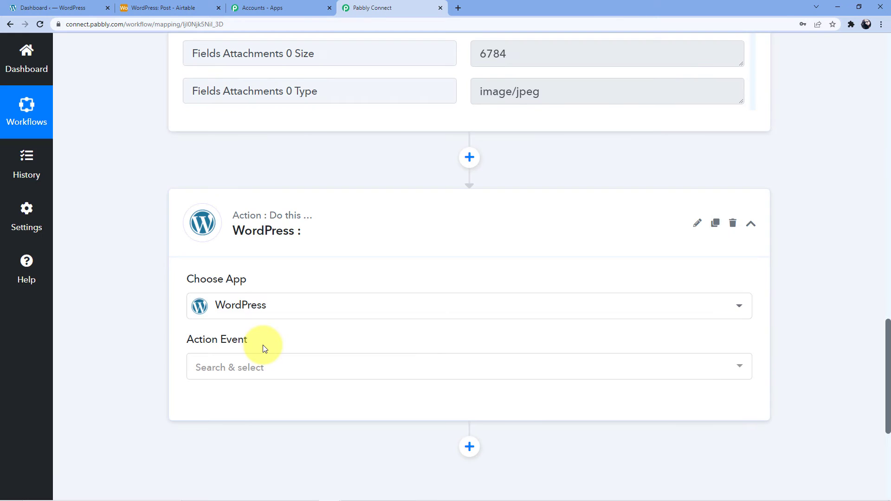
click(256, 372)
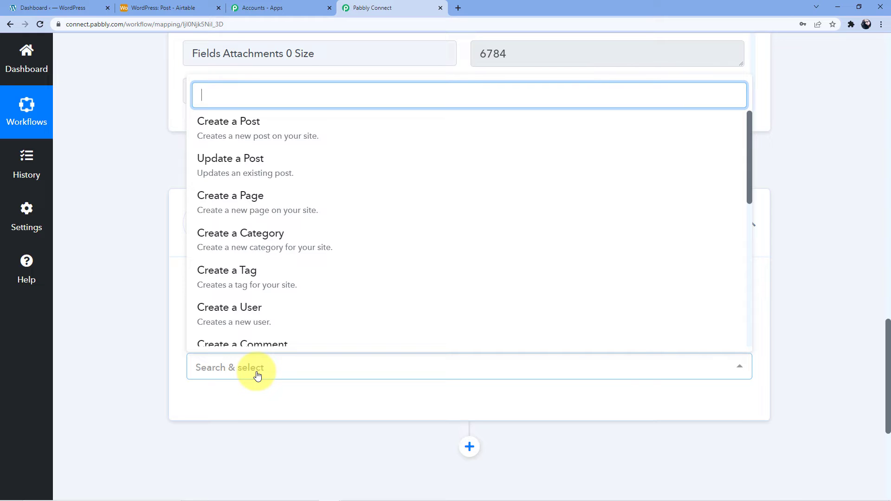
click(256, 125)
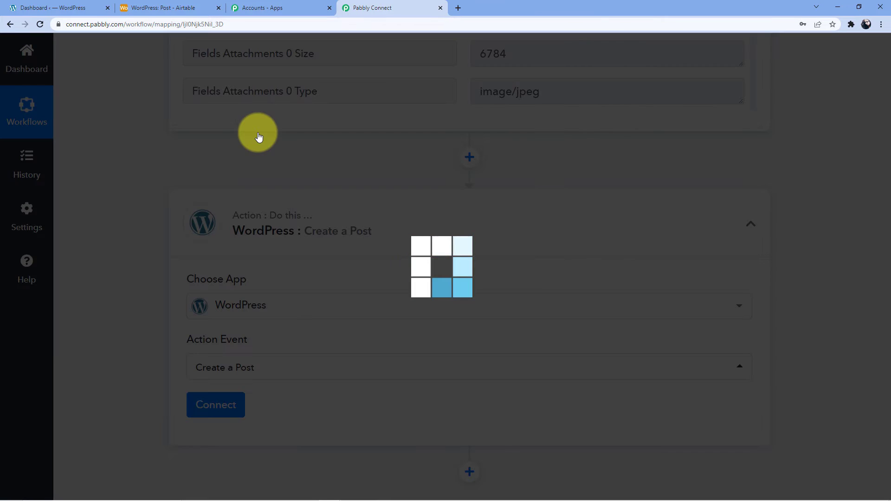
- Open the WordPress account connection settings and delete the existing WordPress #13 connection
scroll(279, 360, down, 3)
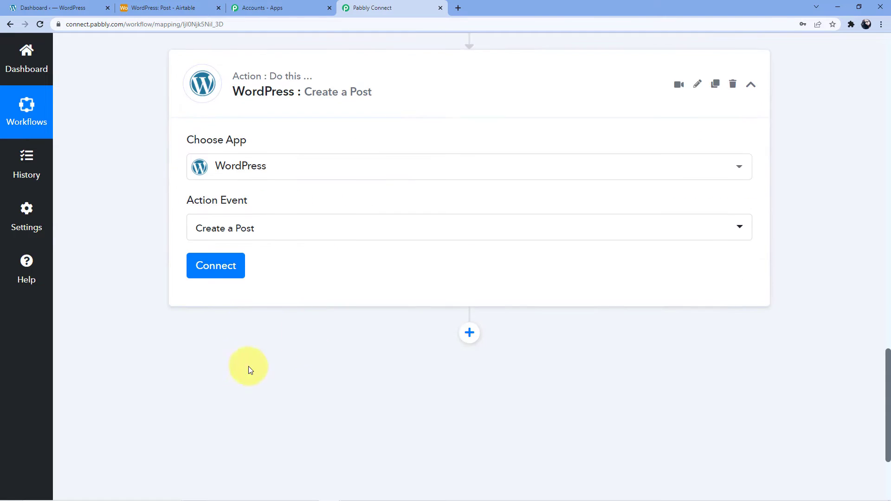
click(227, 271)
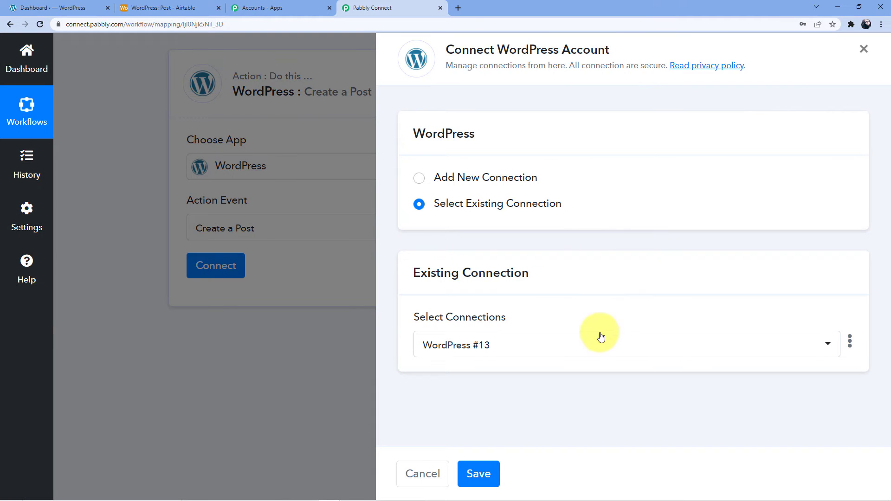
click(850, 342)
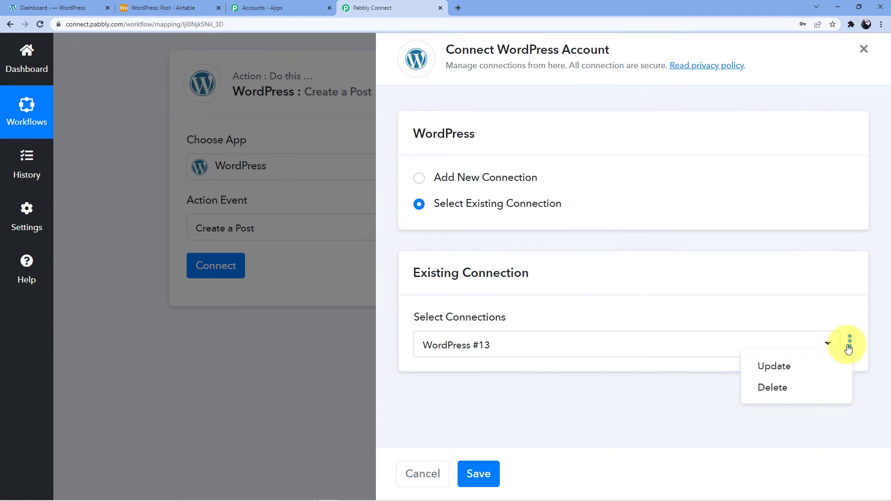
click(774, 388)
click(372, 337)
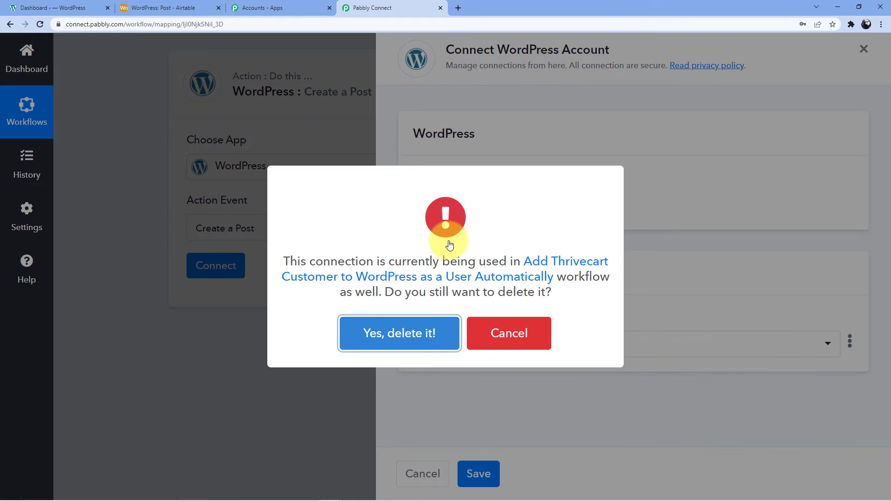
click(394, 331)
click(419, 331)
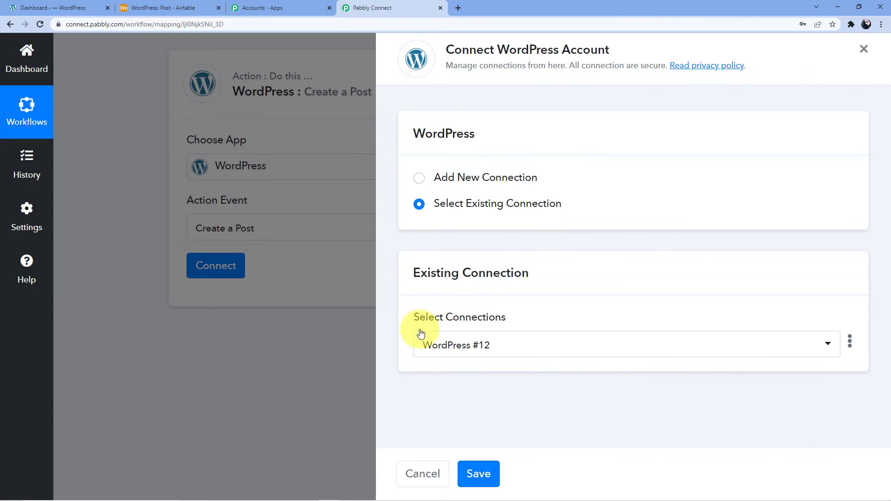
- Choose to add a new WordPress connection and check the WordPress dashboard of the site to connect
click(453, 179)
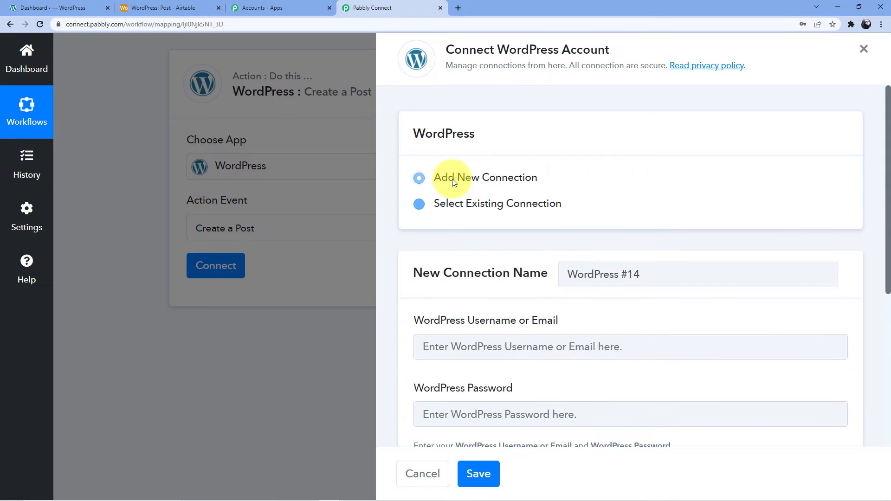
scroll(452, 179, down, 2)
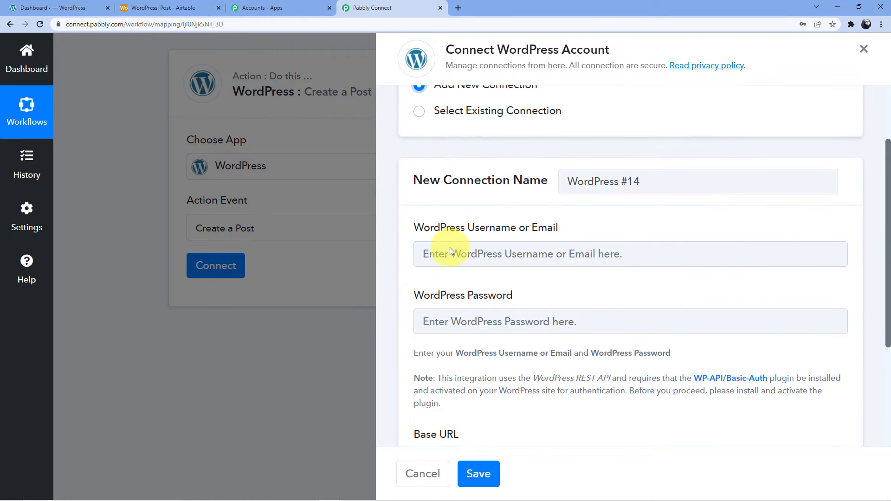
click(77, 5)
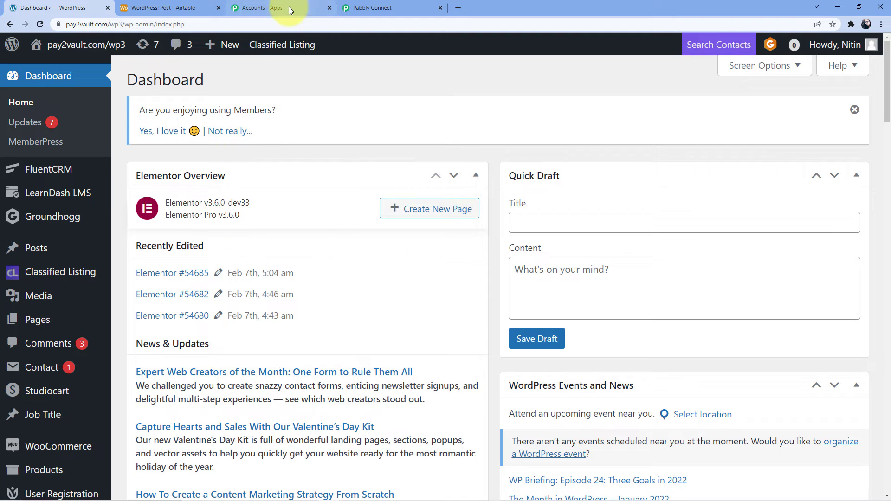
click(347, 6)
- Review the WordPress username or email and password fields required for the new connection
scroll(520, 207, down, 1)
click(448, 211)
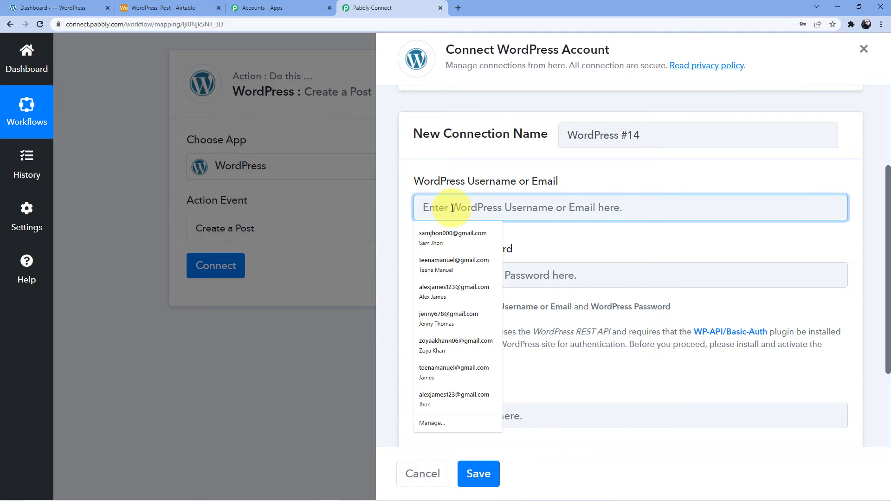
click(577, 189)
scroll(563, 224, down, 1)
click(459, 229)
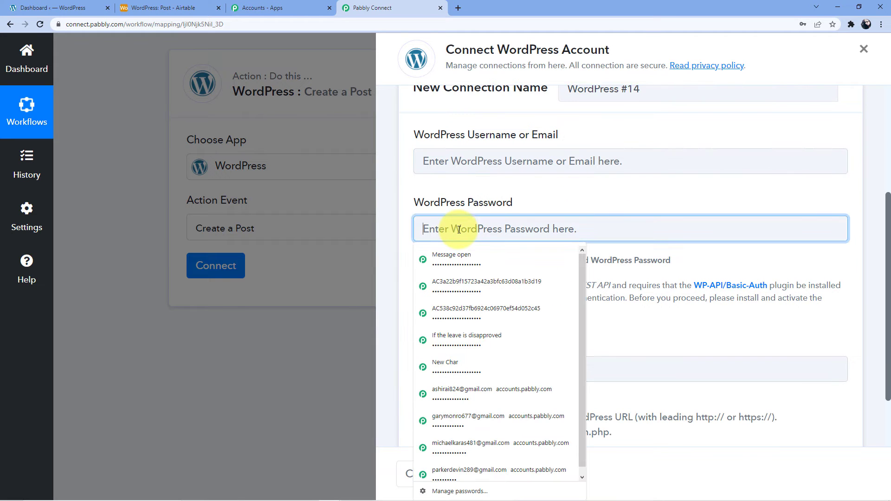
click(523, 182)
scroll(481, 305, down, 2)
click(481, 291)
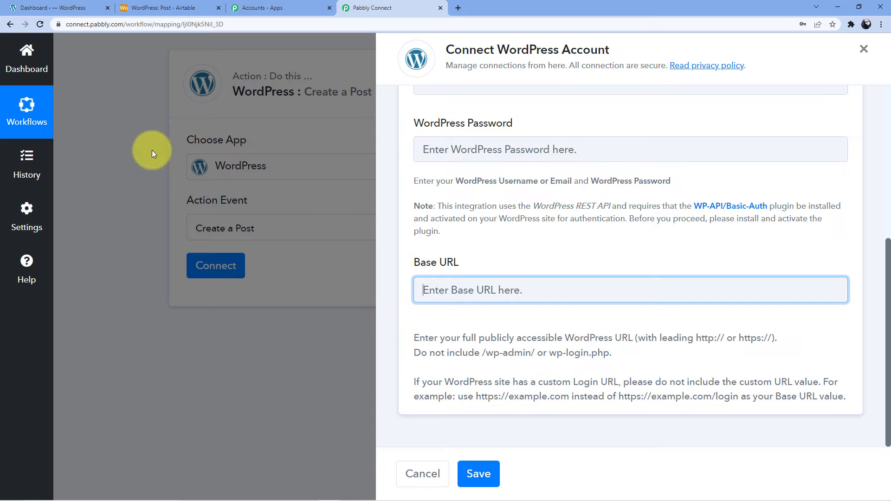
click(95, 4)
click(69, 23)
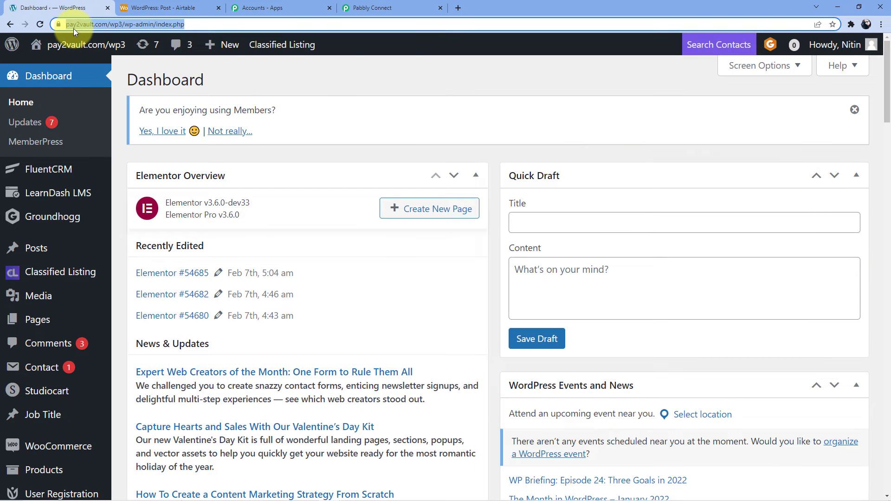
drag(68, 24, 143, 26)
right_click(141, 28)
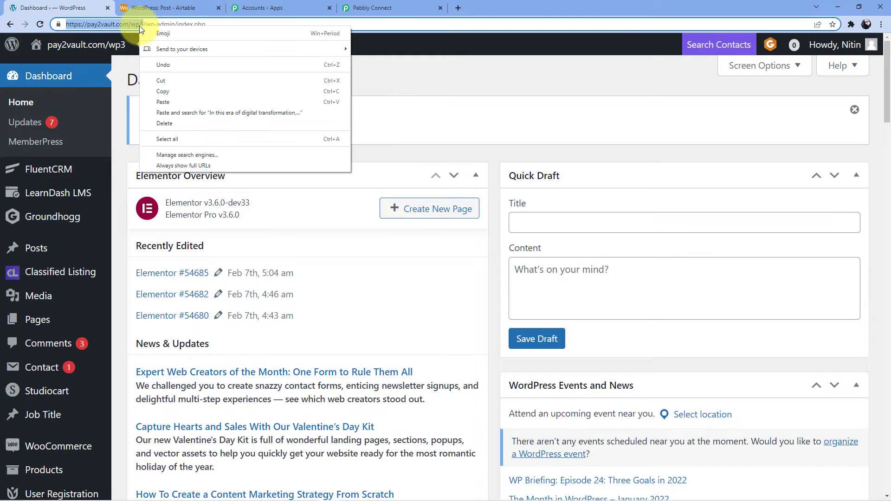
click(169, 89)
click(358, 5)
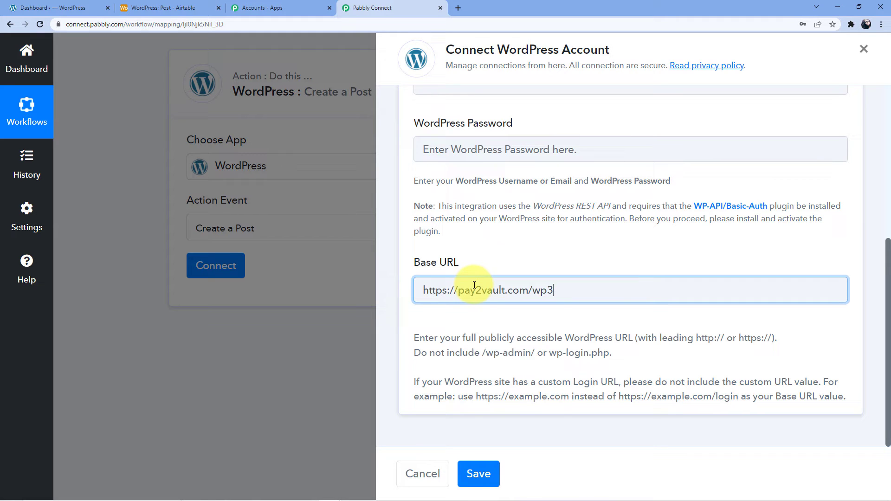
- Enter the WordPress username and WordPress password for the new connection and save it
scroll(474, 285, up, 5)
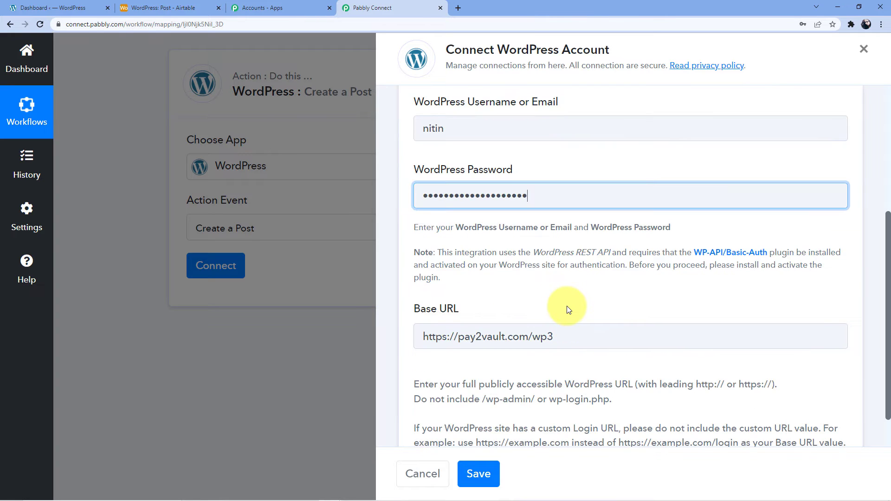
scroll(564, 309, up, 3)
scroll(530, 269, down, 3)
scroll(519, 301, down, 1)
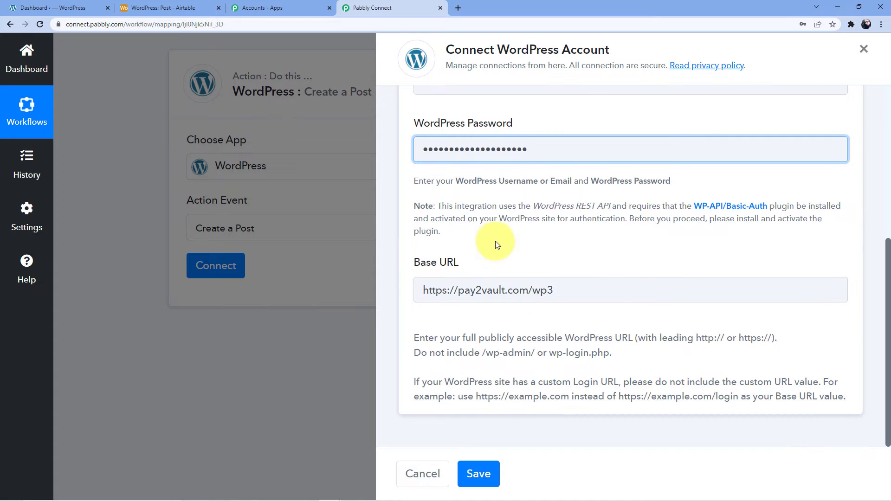
click(485, 475)
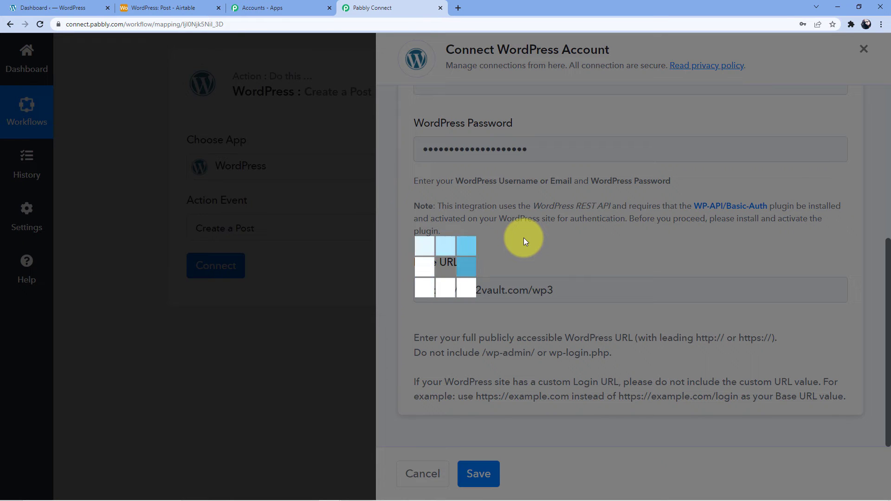
click(479, 473)
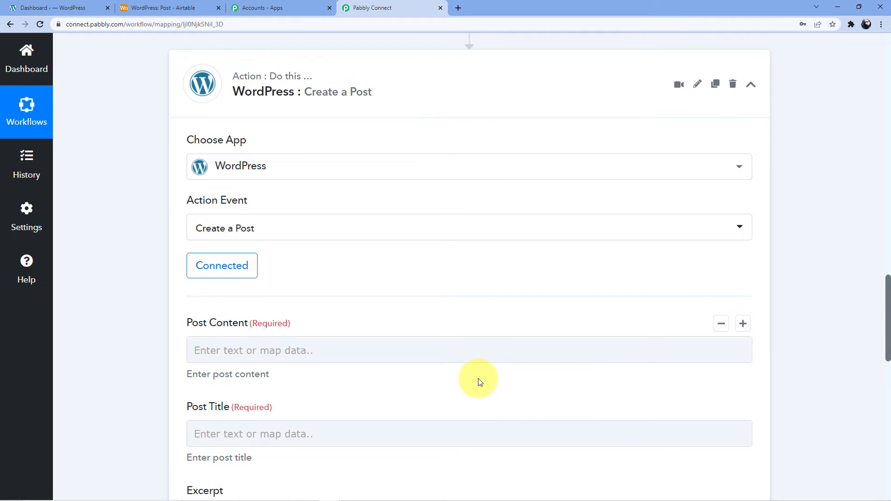
- Compare the post fields of the WordPress action with the Airtable response data available for mapping
scroll(485, 372, down, 3)
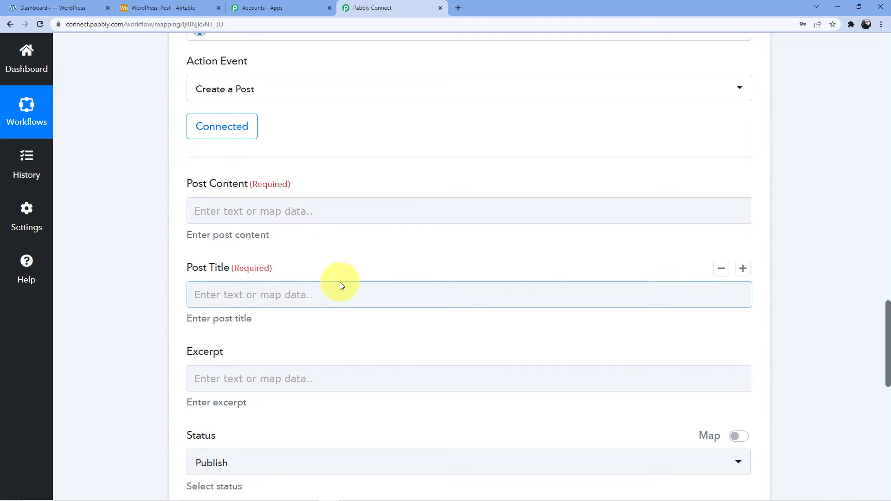
scroll(339, 284, up, 1)
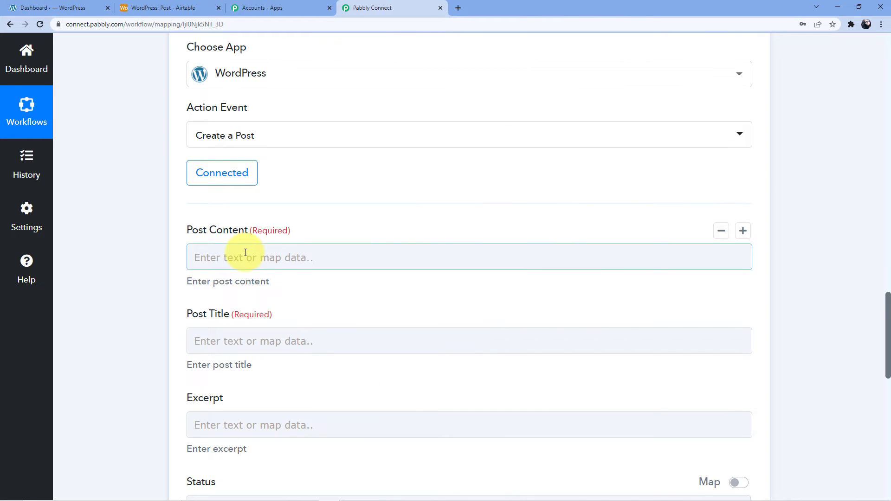
scroll(245, 252, up, 10)
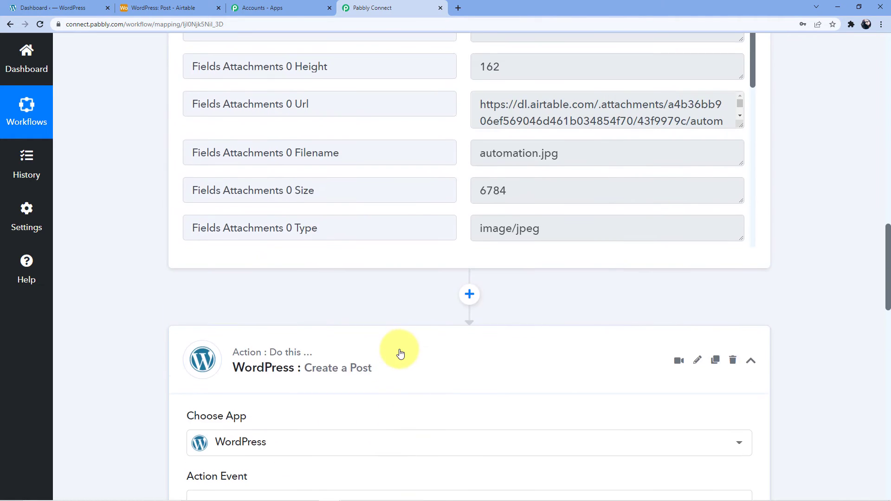
scroll(394, 354, up, 3)
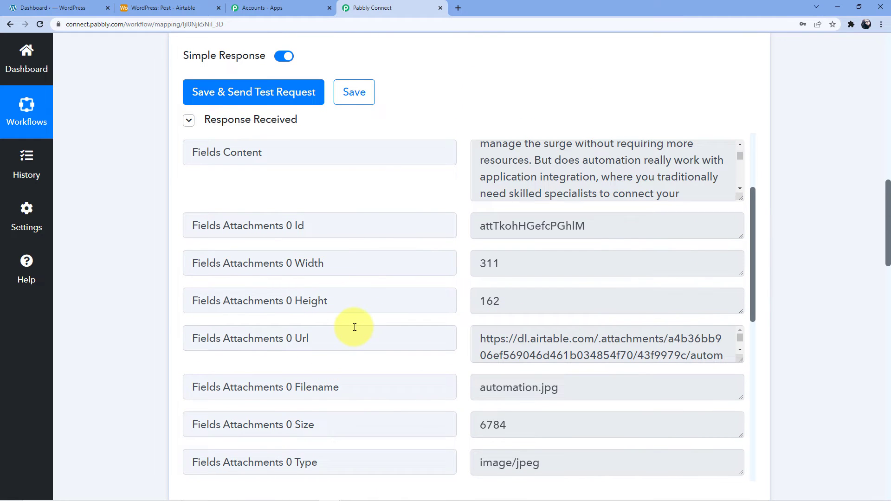
scroll(354, 325, up, 3)
scroll(355, 327, down, 2)
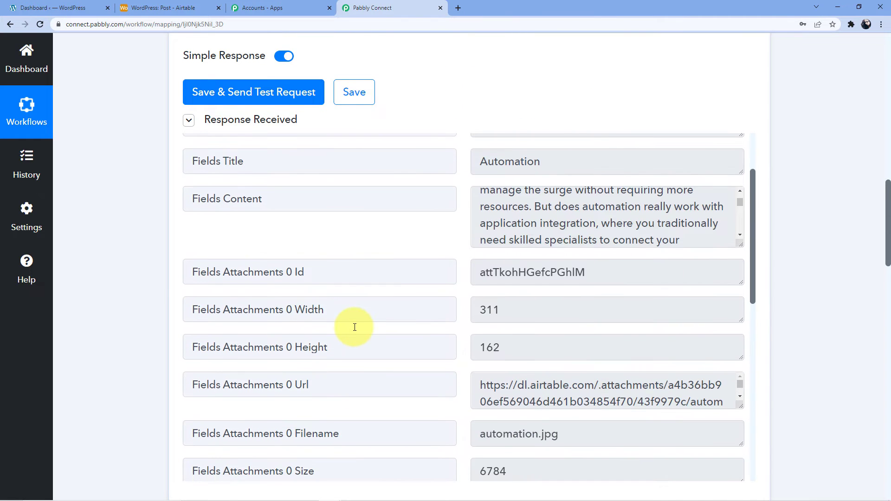
scroll(354, 326, down, 10)
scroll(286, 295, up, 3)
scroll(286, 295, up, 3)
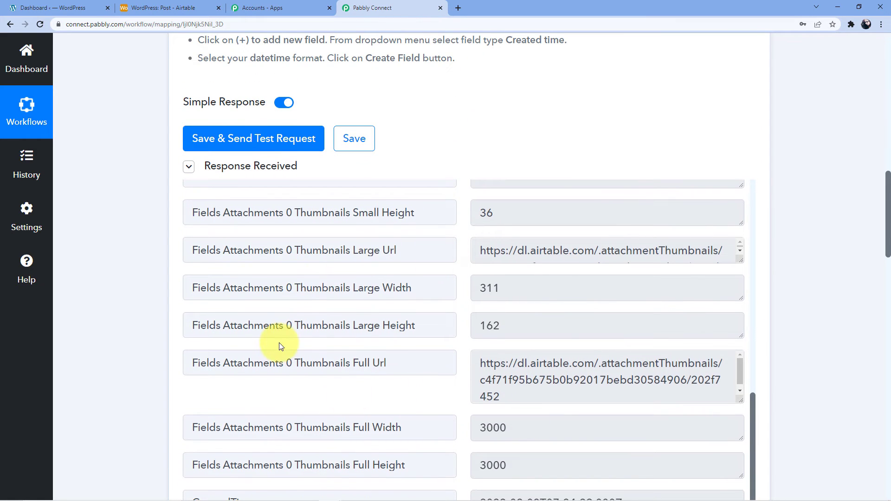
scroll(280, 346, down, 10)
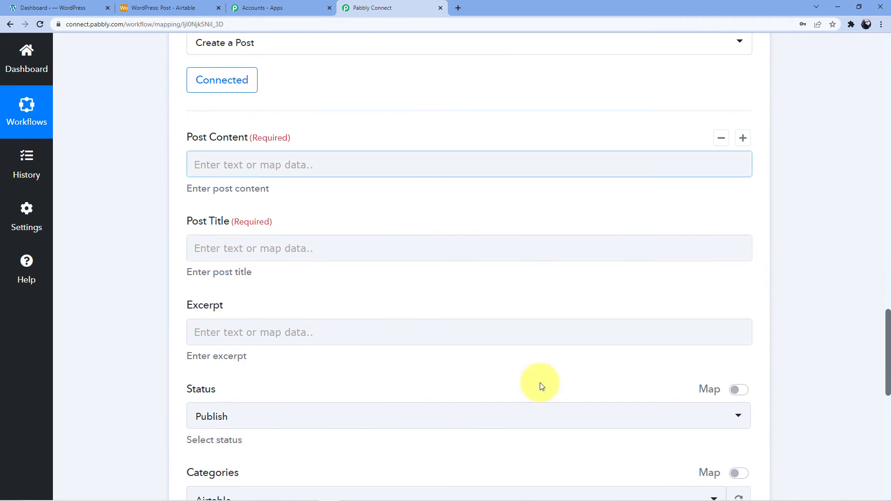
- Map Post Content to the Fields Content value from the Airtable New Record step
scroll(324, 339, up, 2)
click(291, 262)
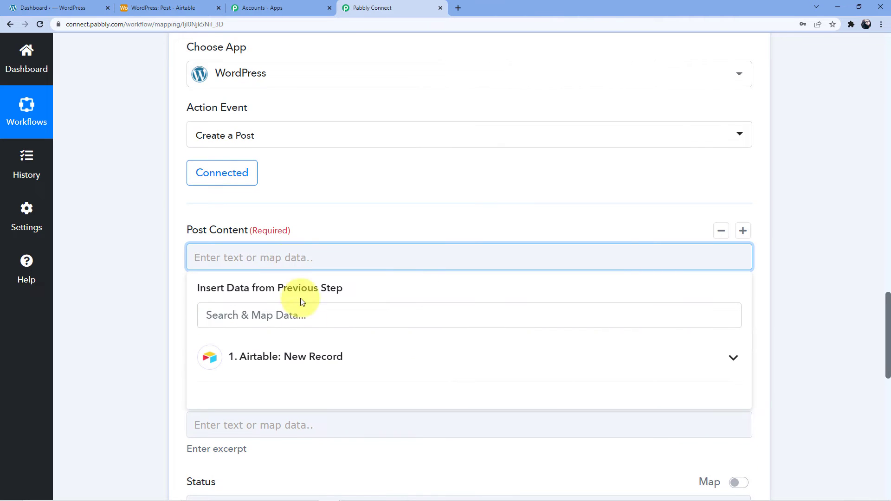
click(295, 357)
scroll(398, 272, down, 5)
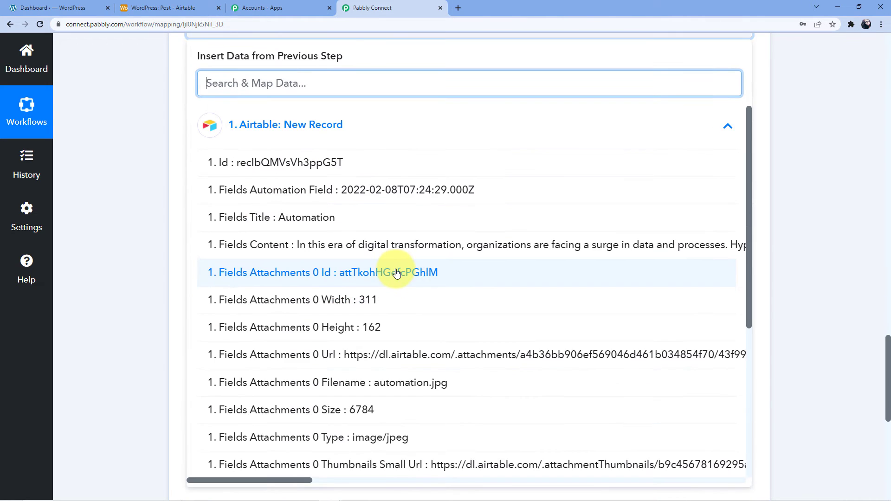
click(355, 250)
scroll(161, 294, up, 4)
click(160, 261)
- Map Post Title to the Fields Title value from the Airtable New Record step
scroll(155, 252, down, 3)
click(204, 120)
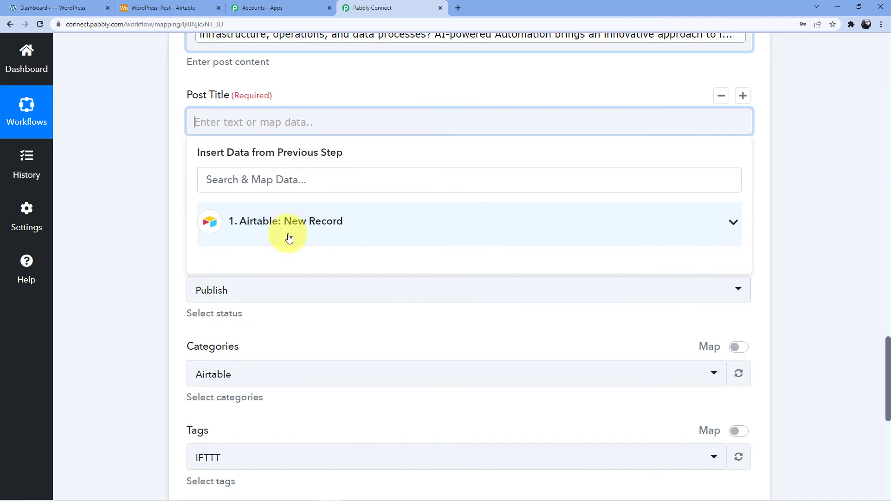
click(288, 225)
scroll(283, 304, down, 3)
scroll(389, 296, down, 2)
scroll(415, 317, down, 3)
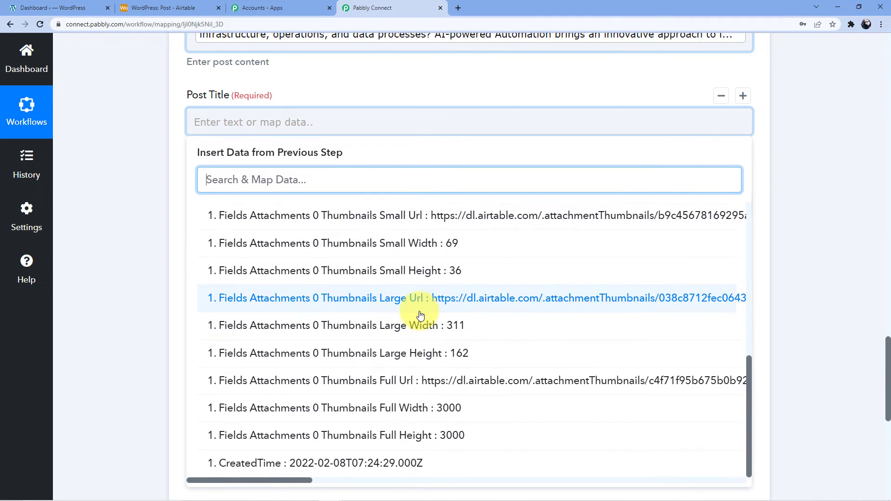
scroll(417, 312, up, 7)
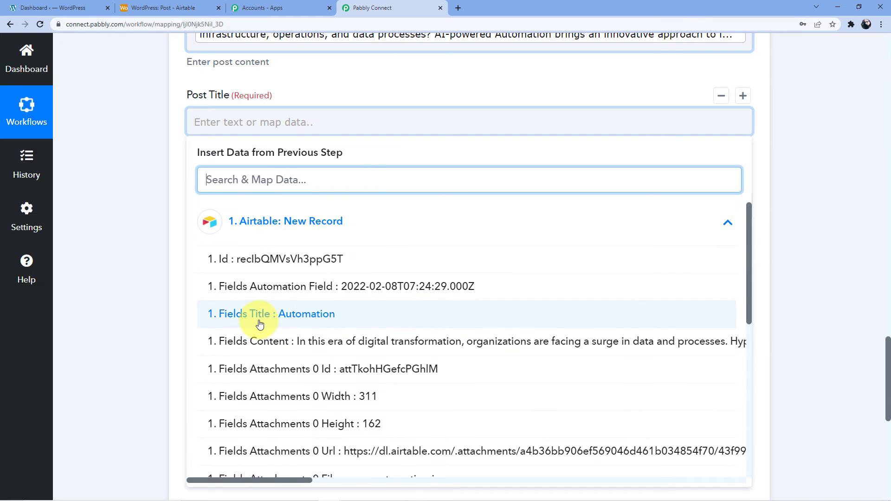
click(260, 324)
click(152, 247)
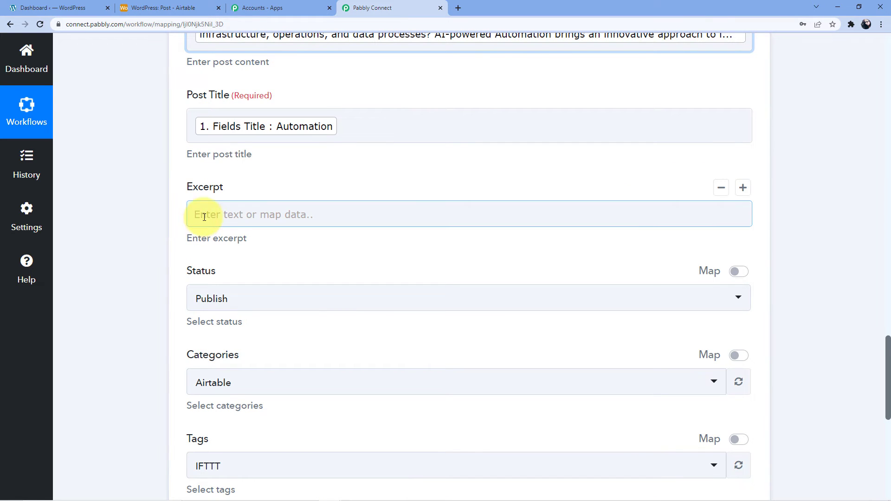
- Clear the mapped Fields Content value from Post Content
scroll(278, 207, down, 2)
scroll(285, 208, up, 2)
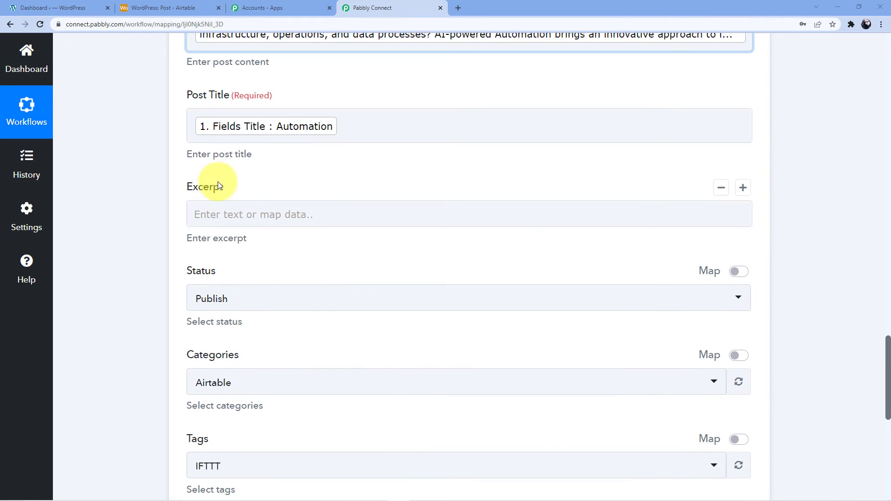
scroll(273, 236, down, 4)
scroll(201, 271, up, 6)
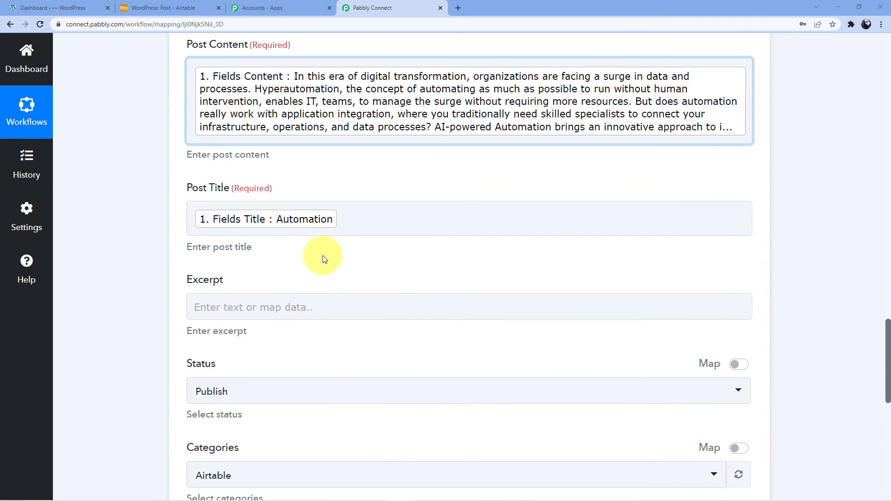
scroll(321, 256, up, 3)
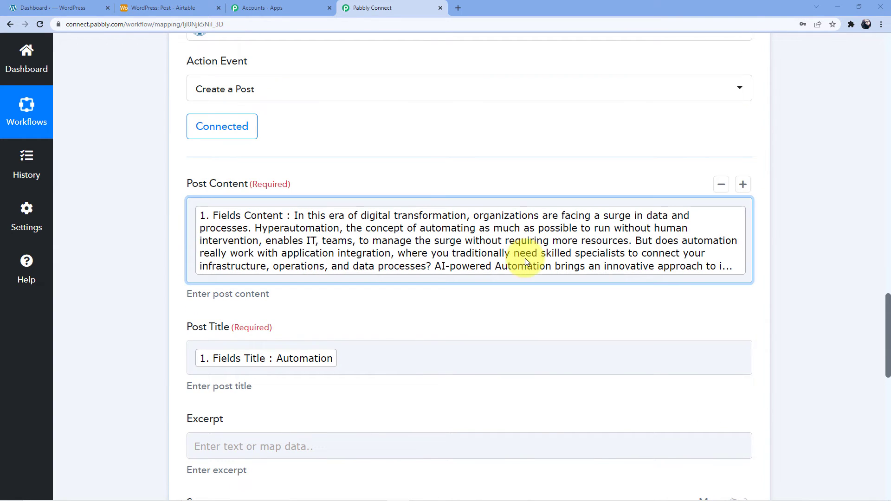
click(598, 267)
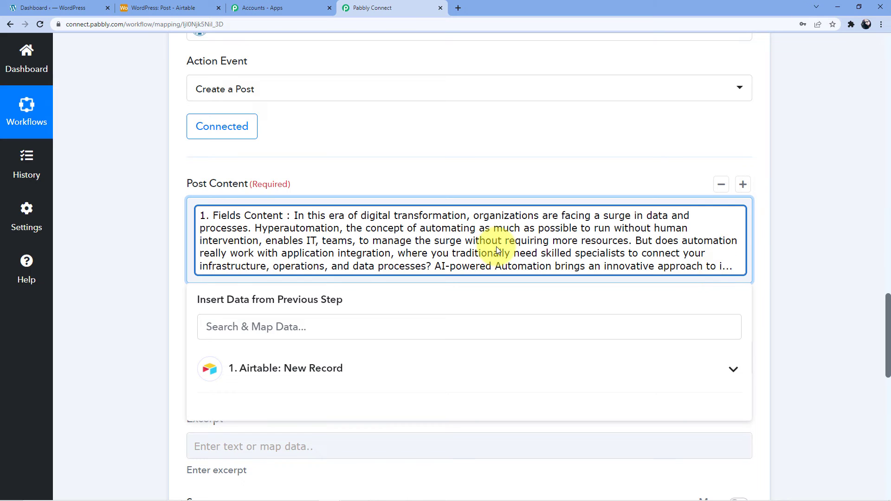
scroll(496, 246, down, 2)
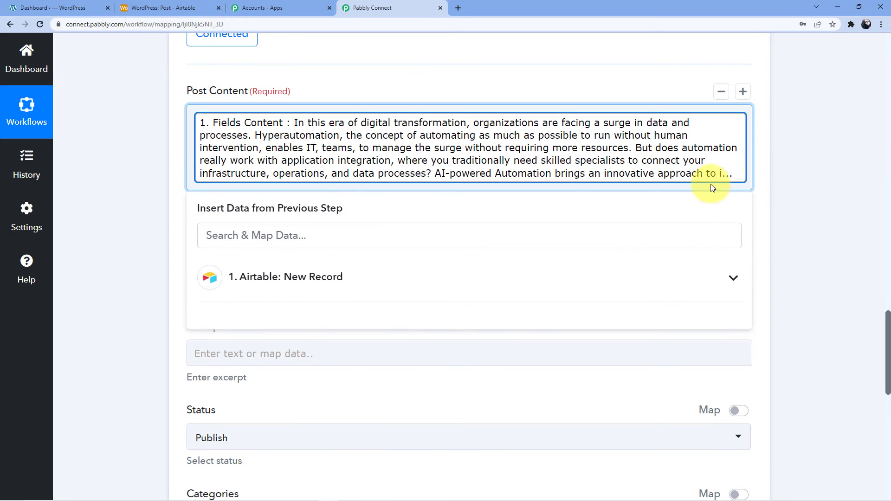
key(ctrl+a)
key(BackSpace)
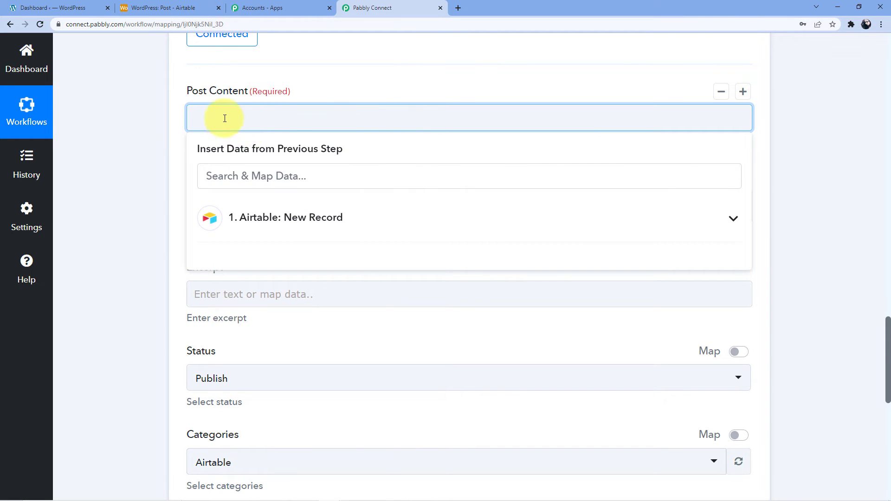
click(162, 167)
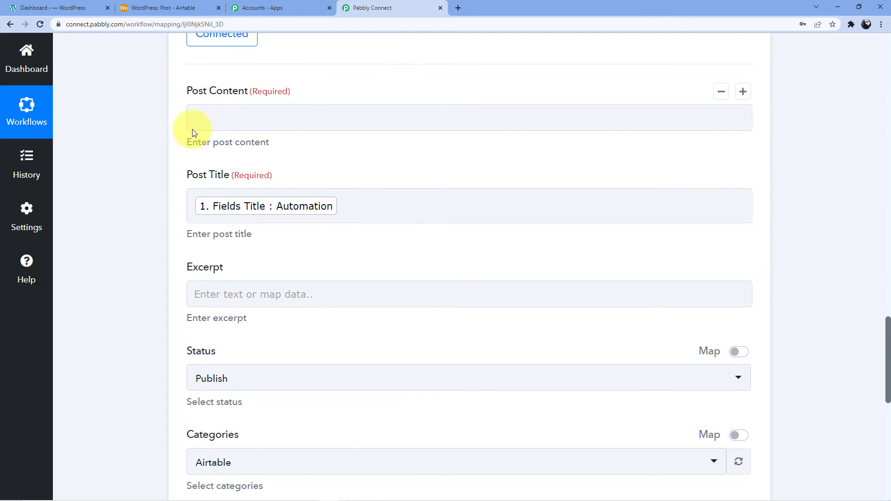
- Insert the Airtable Fields Content value into the emptied Post Content below a blank line, and start a new line after it
click(219, 117)
scroll(242, 203, up, 4)
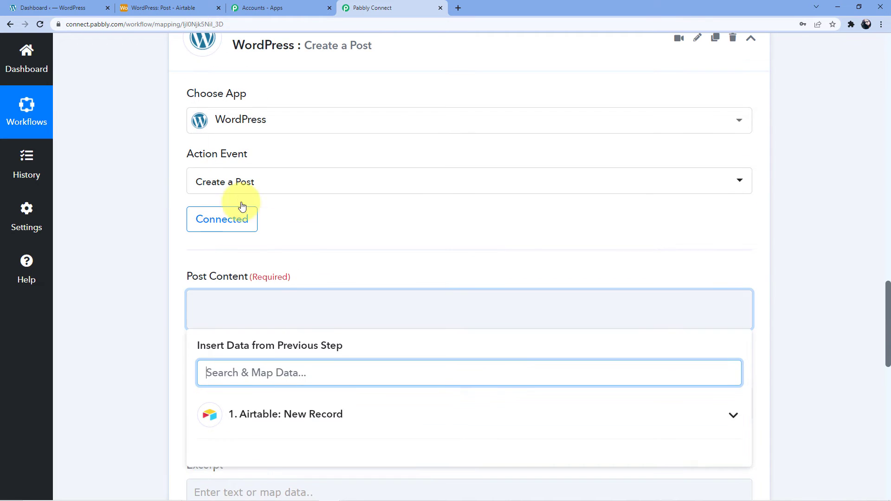
click(274, 413)
scroll(354, 348, down, 8)
scroll(324, 325, up, 3)
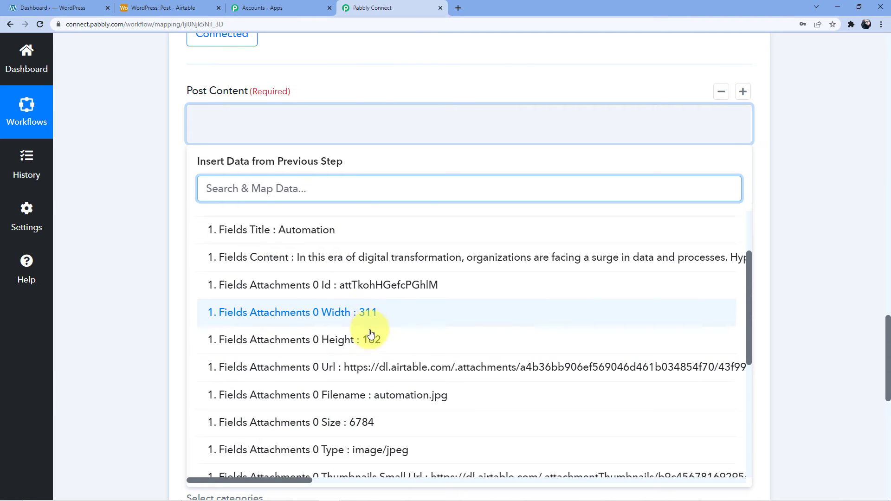
scroll(363, 362, up, 3)
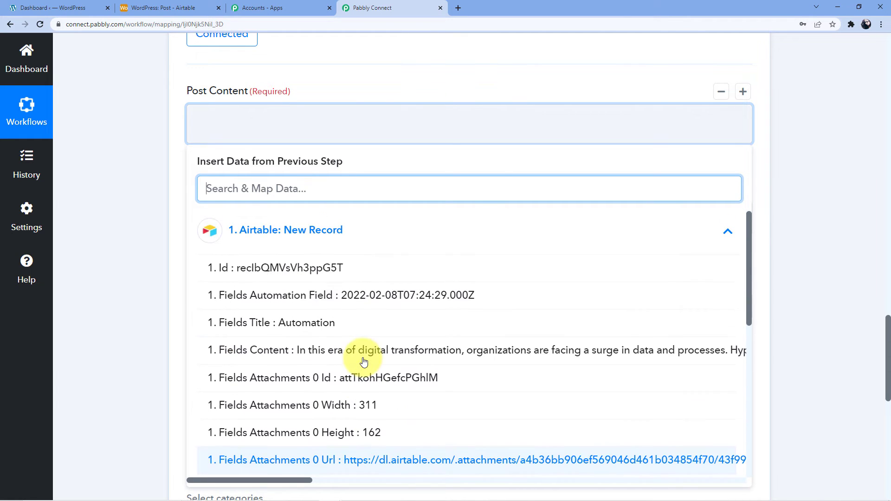
click(317, 355)
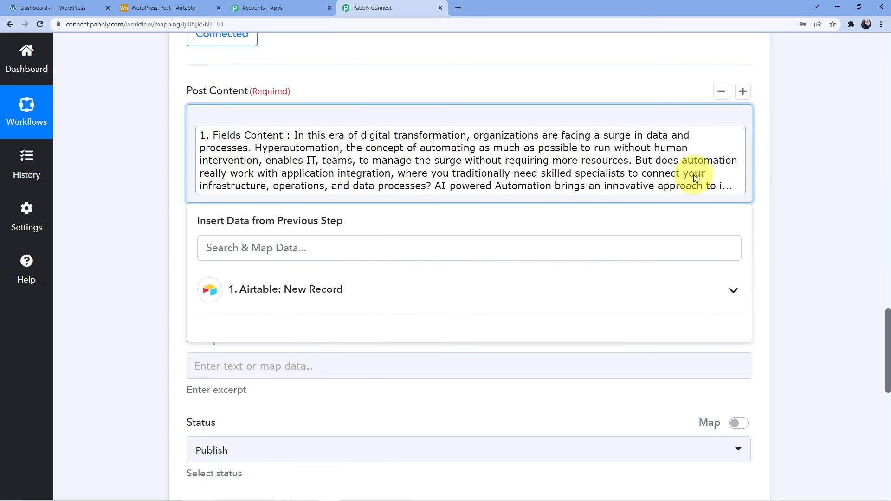
key(Return)
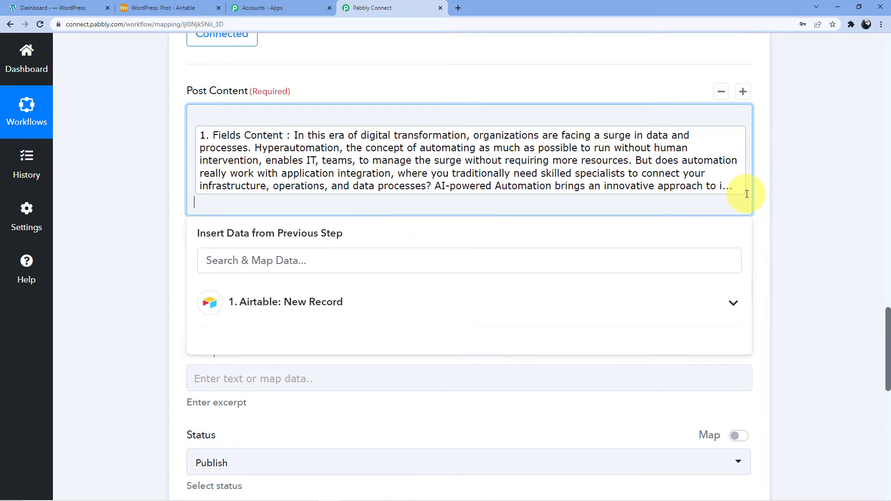
- Add an image tag below the mapped content in Post Content: <img src=" followed by the Airtable Fields Attachments 0 Url value and ">
key(Return)
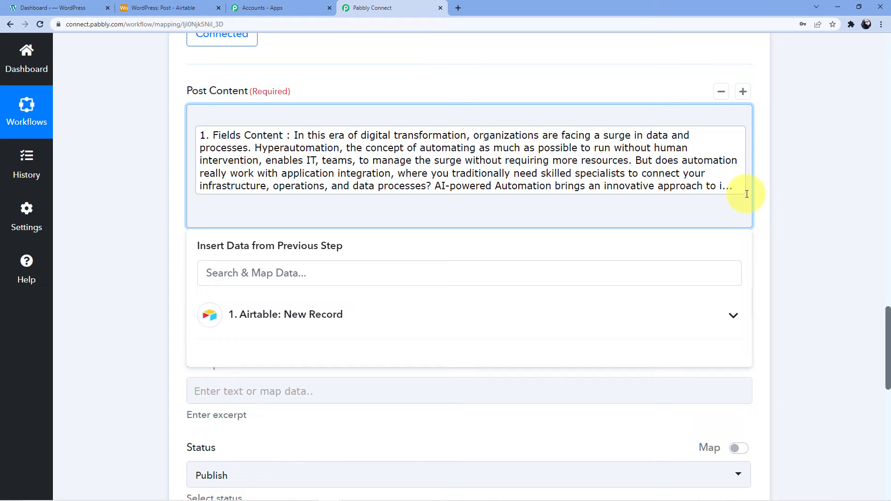
key(ctrl+v)
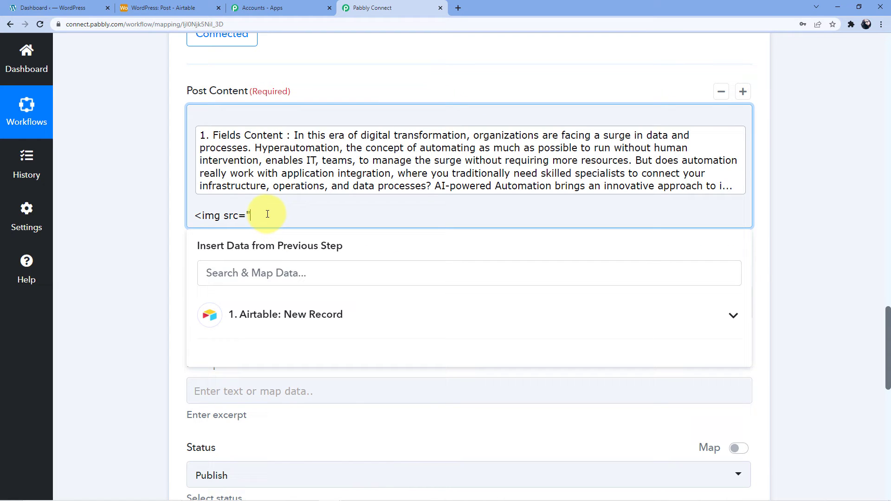
click(356, 320)
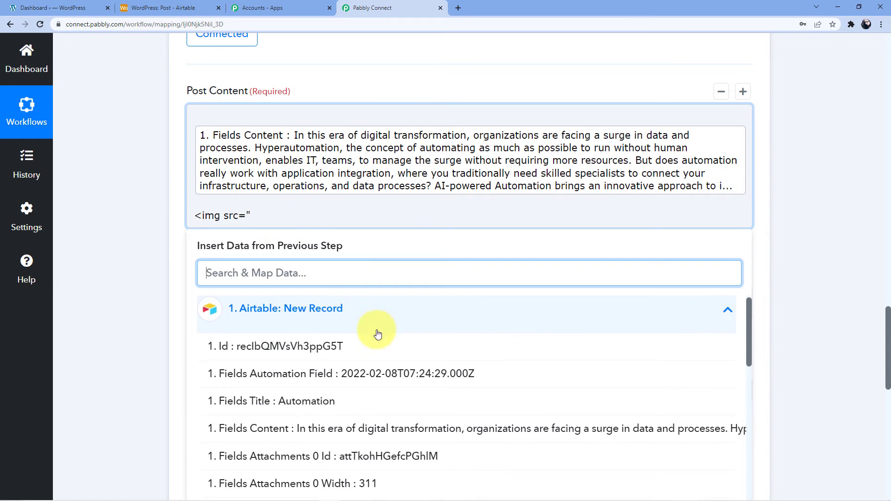
scroll(418, 353, down, 1)
scroll(364, 412, down, 2)
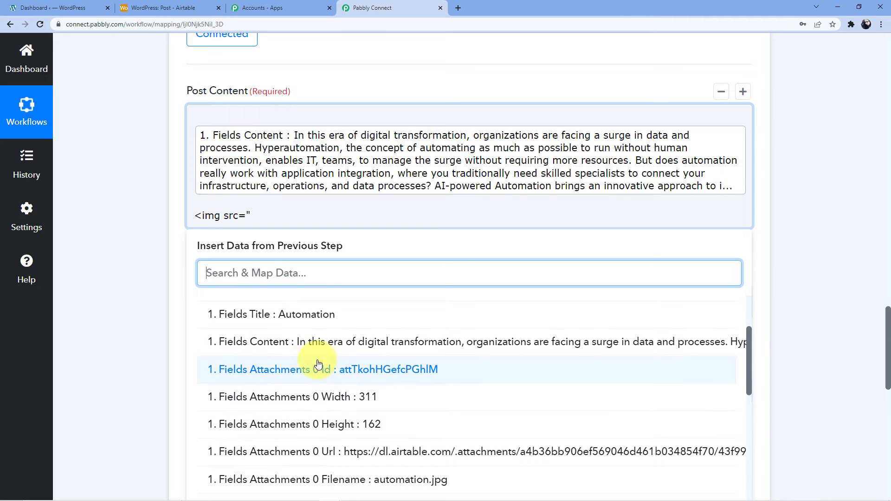
scroll(301, 414, down, 3)
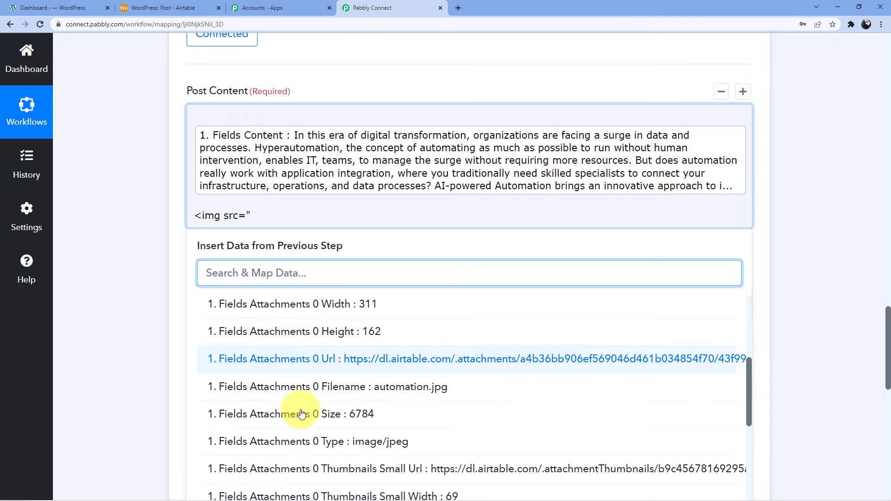
click(408, 358)
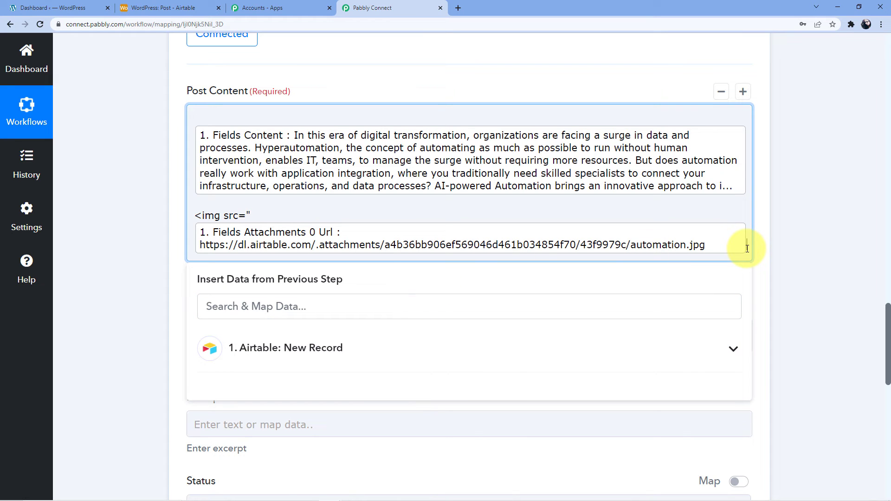
text(">)
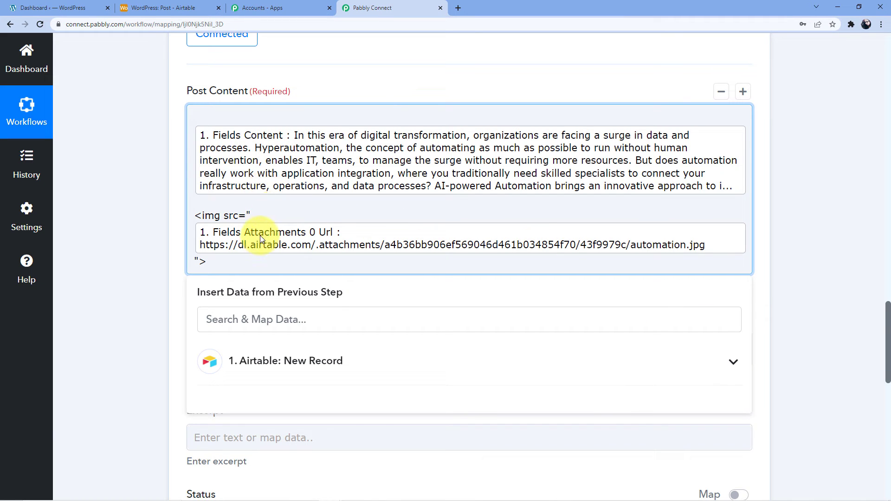
scroll(186, 232, down, 1)
click(179, 221)
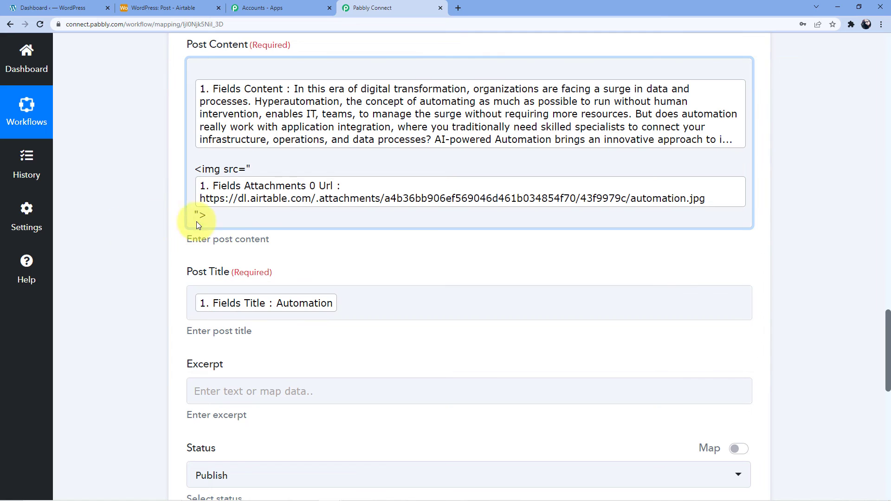
- Save the WordPress action, send a test request and look through the received response
scroll(204, 221, down, 3)
scroll(245, 214, up, 4)
scroll(278, 223, down, 2)
scroll(302, 233, down, 10)
click(245, 234)
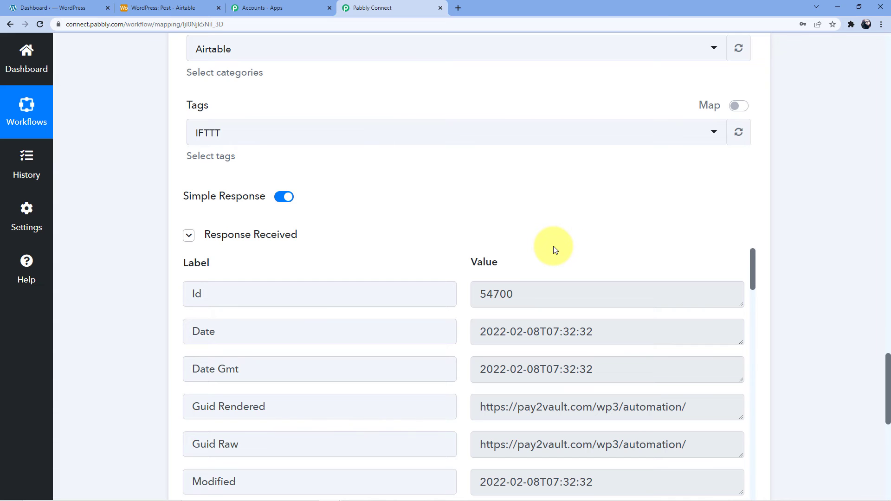
scroll(543, 252, down, 3)
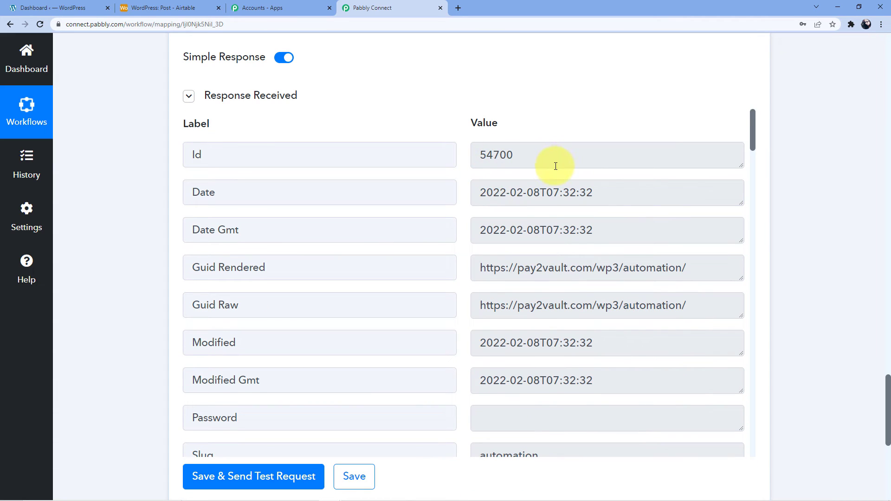
scroll(555, 166, down, 18)
scroll(531, 240, down, 20)
scroll(505, 246, down, 4)
- Switch to WordPress and open the Automation post from the list of all posts to check its content and embedded image
click(77, 11)
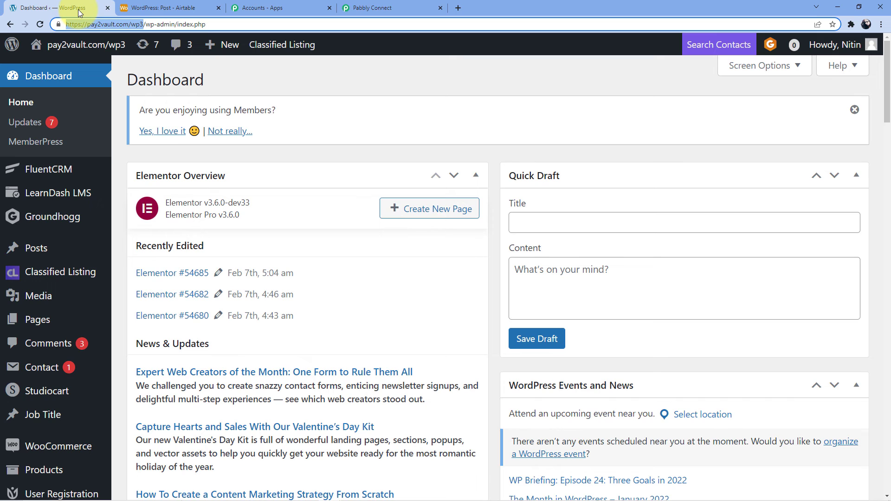
scroll(100, 243, down, 2)
mouse_move(41, 159)
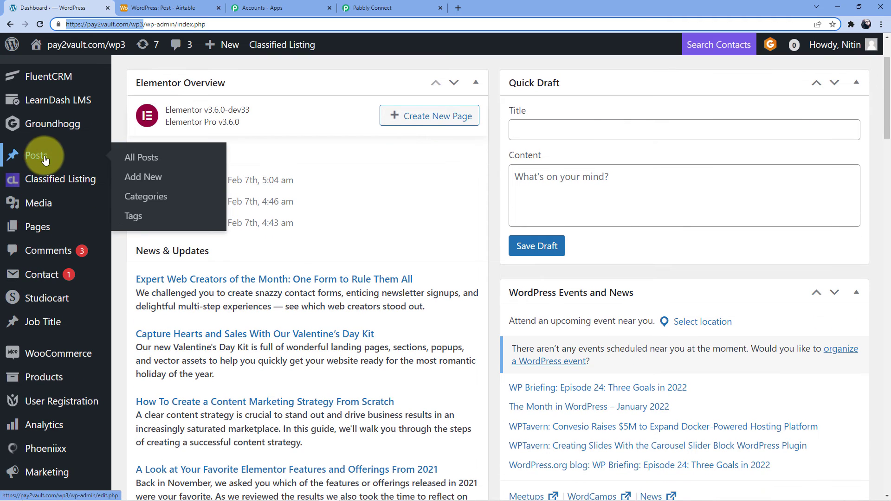
click(127, 160)
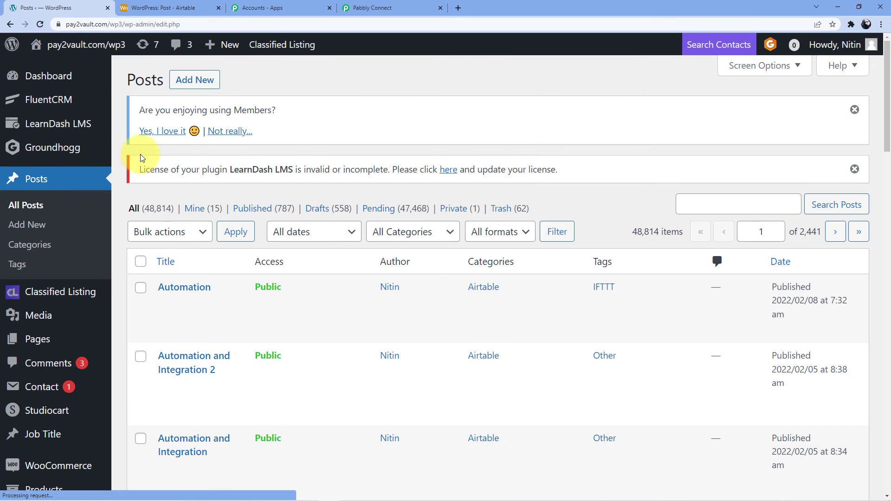
click(199, 291)
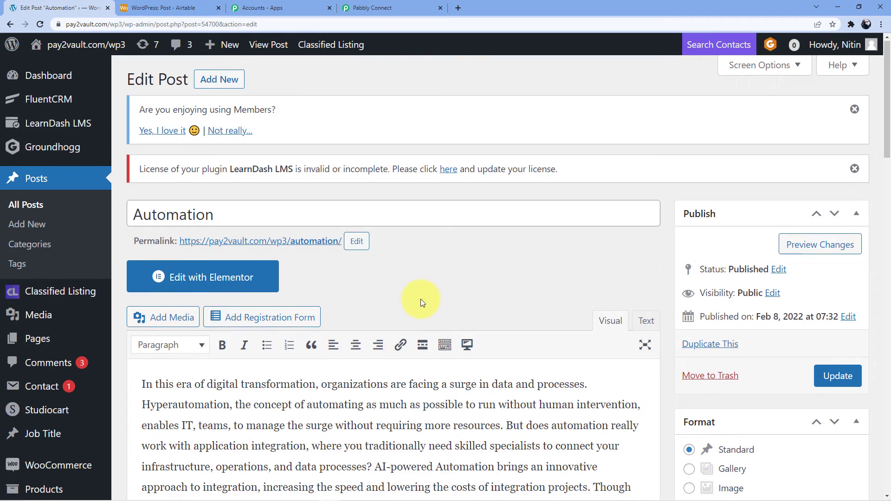
scroll(420, 299, down, 2)
scroll(338, 195, down, 2)
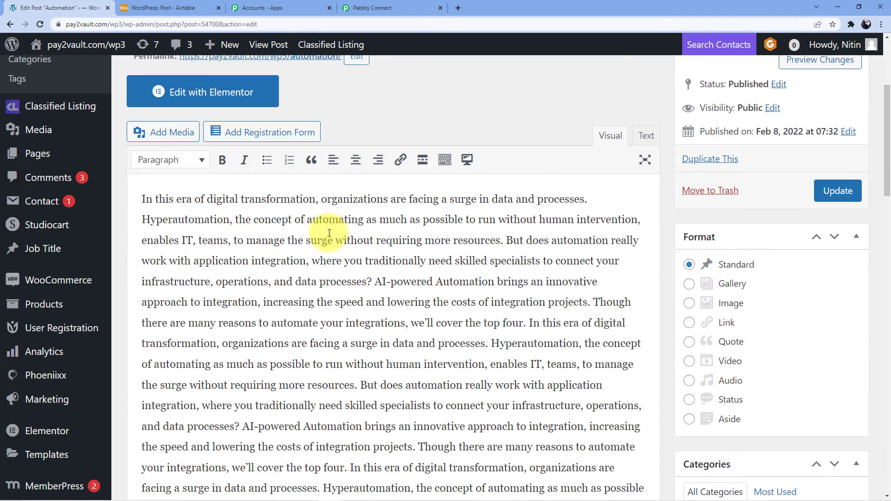
scroll(338, 225, down, 12)
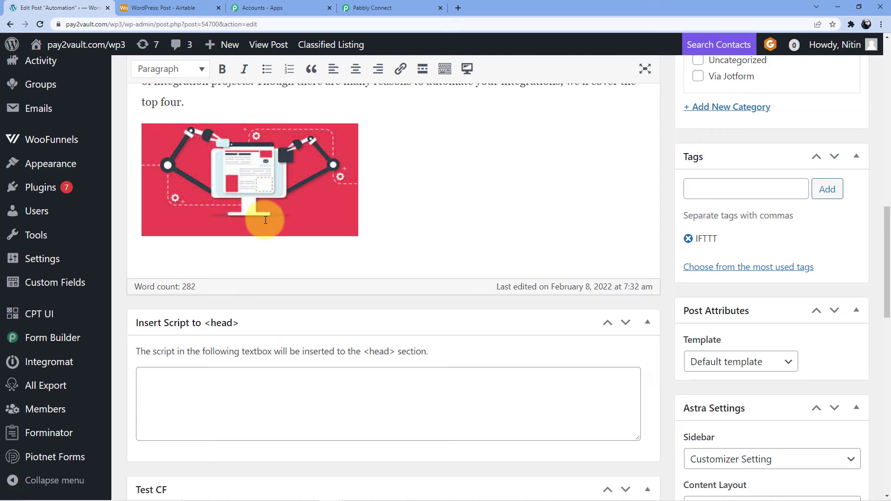
scroll(254, 224, up, 4)
scroll(250, 251, up, 8)
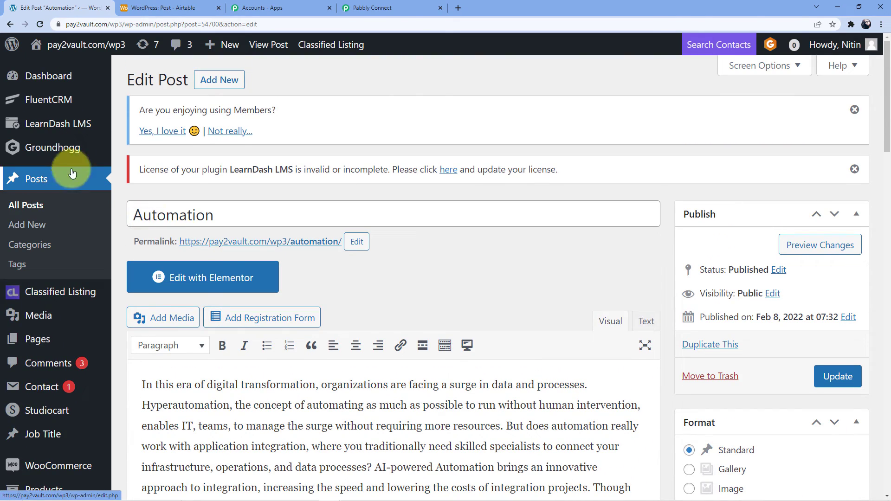
- Switch to the Airtable Post table and add a new record titled "Digital Marketing"
click(174, 4)
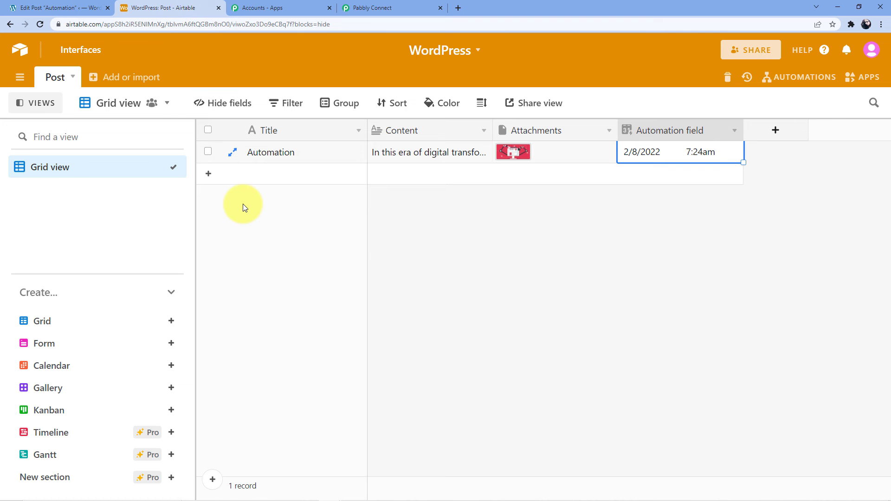
click(271, 175)
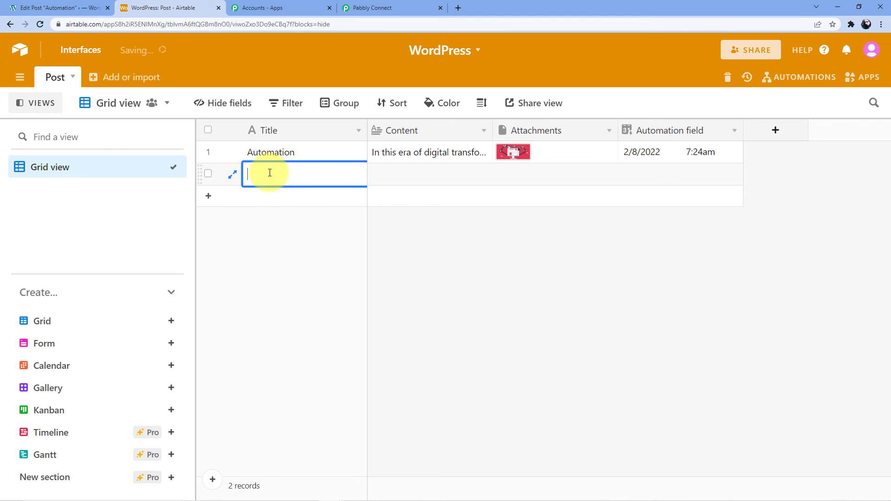
text(Digital)
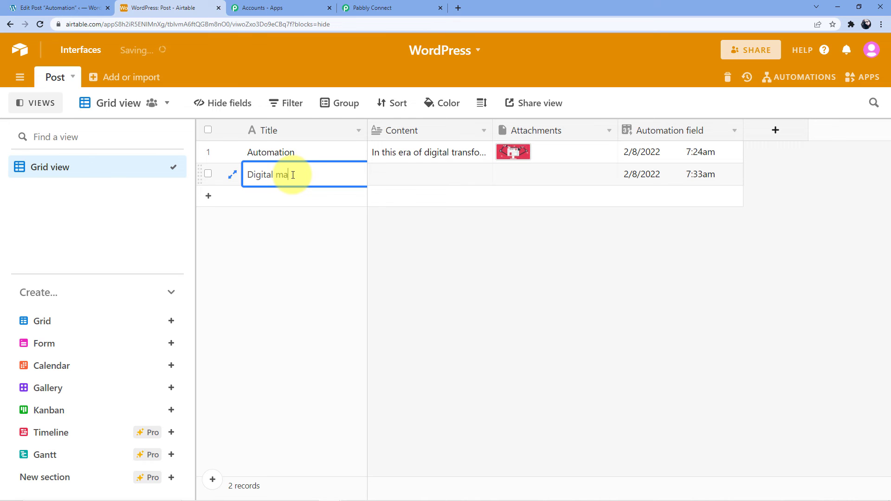
text( Marketing)
- Set the new record's Content to "Digital marketing is a smart and easy way to increase your online business as well as offline customer base"
click(412, 178)
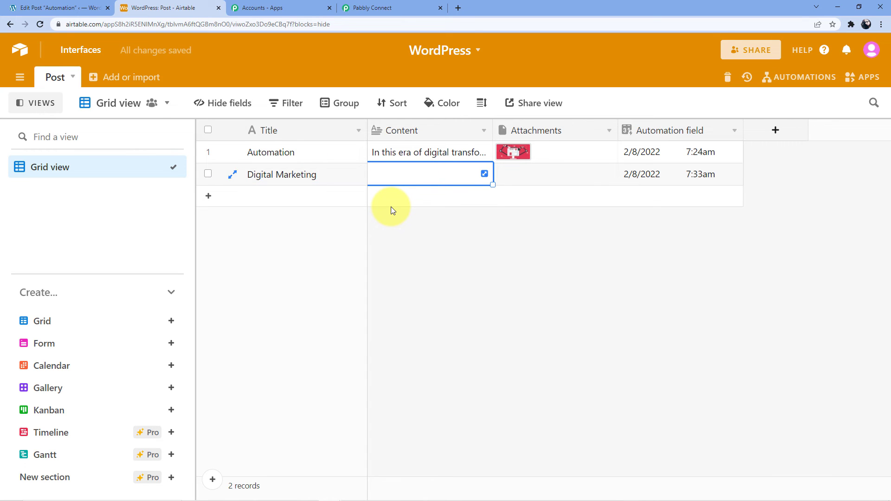
text(Digita)
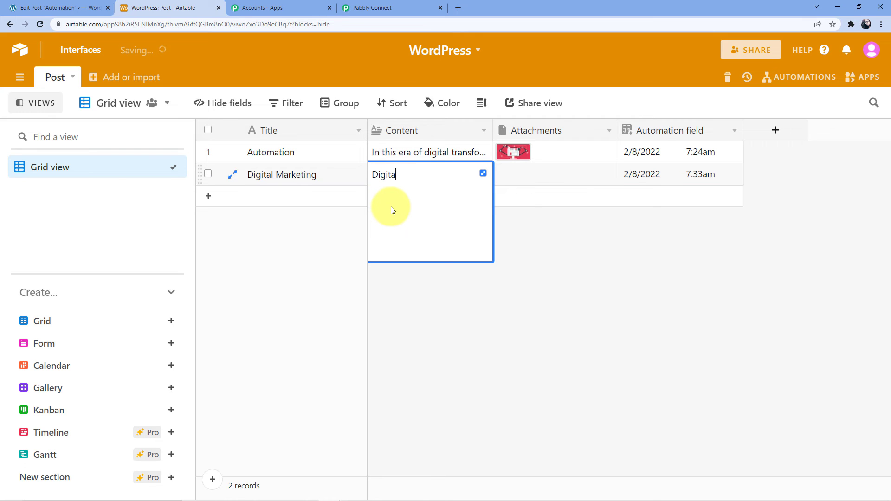
text(l marketing is a smart and easy wayu to)
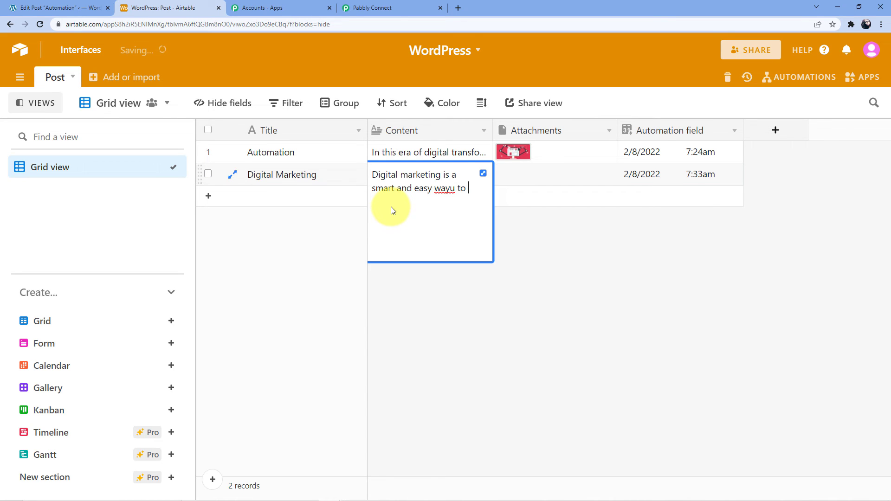
key(BackSpace)
key(BackSpace)
key(BackSpace)
key(BackSpace)
key(BackSpace)
text(to increase your online busine)
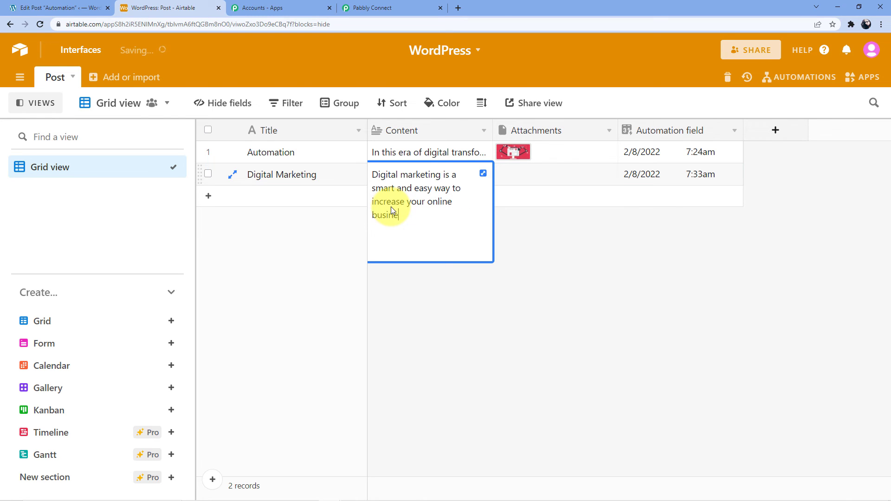
text(ss as well as offline)
text(customer base)
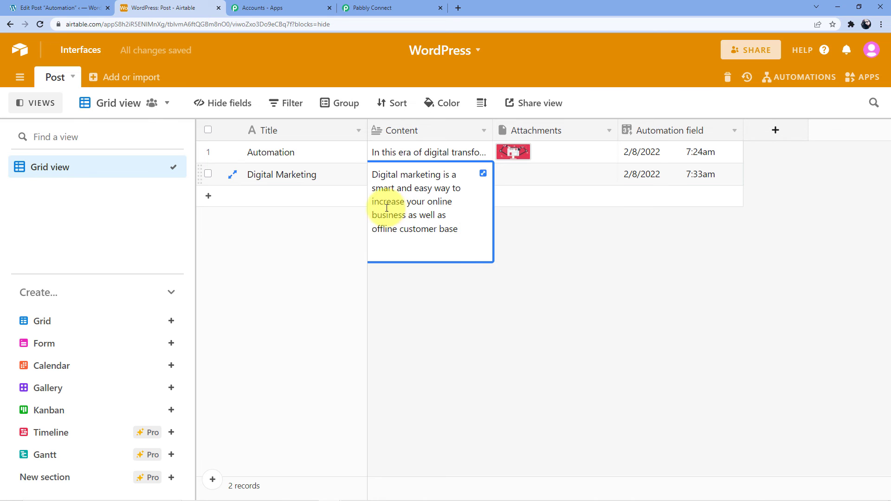
click(589, 224)
- Attach the social media icons image md_5b37e98164221 from the Desktop to the Digital Marketing record
click(520, 180)
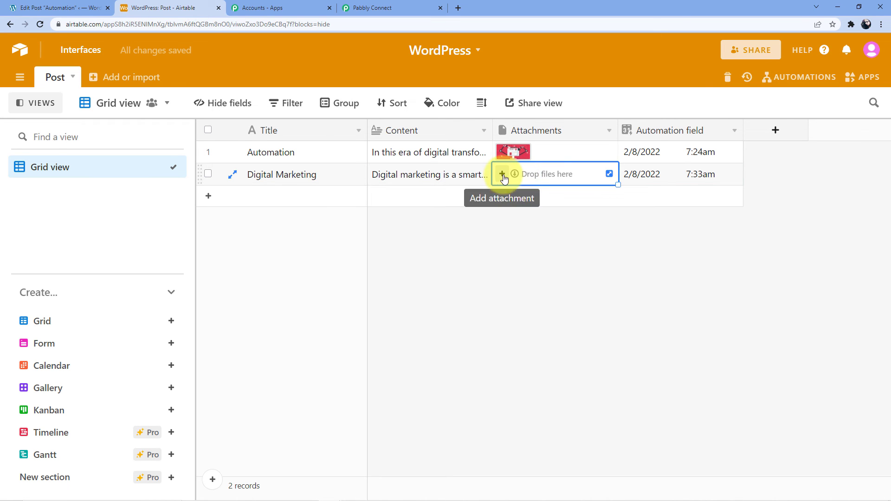
click(505, 175)
click(467, 242)
scroll(279, 179, down, 5)
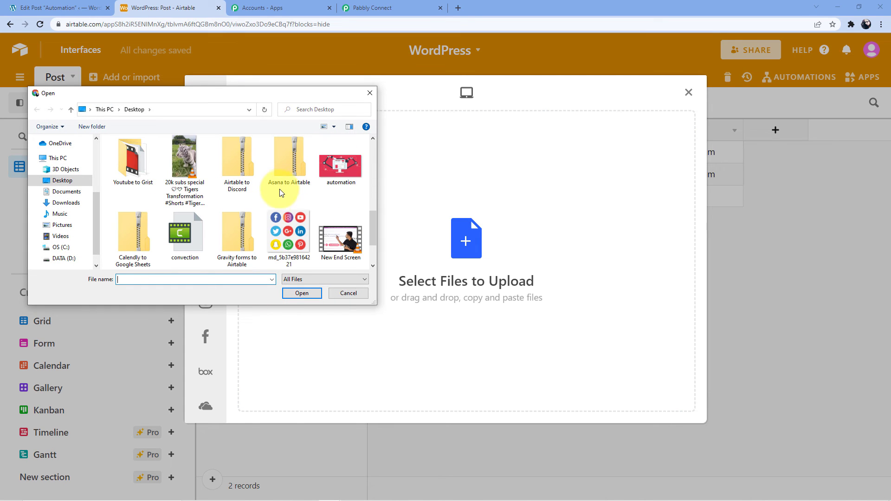
click(304, 232)
click(309, 296)
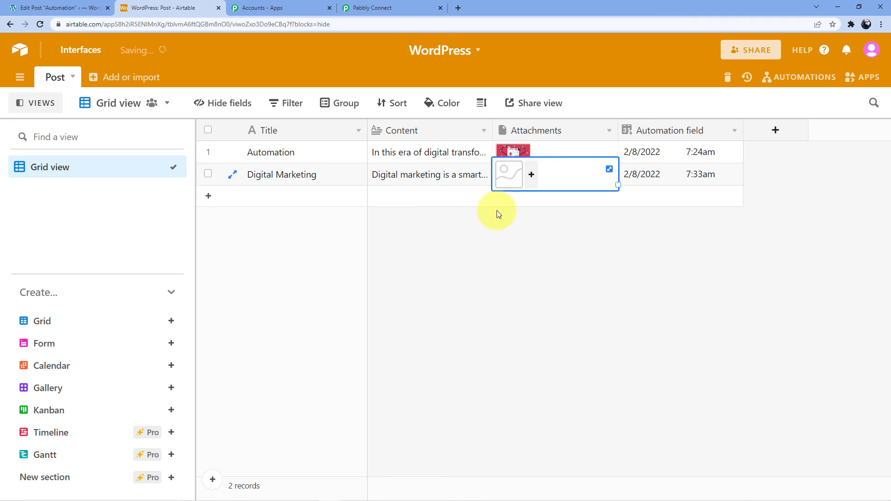
click(546, 241)
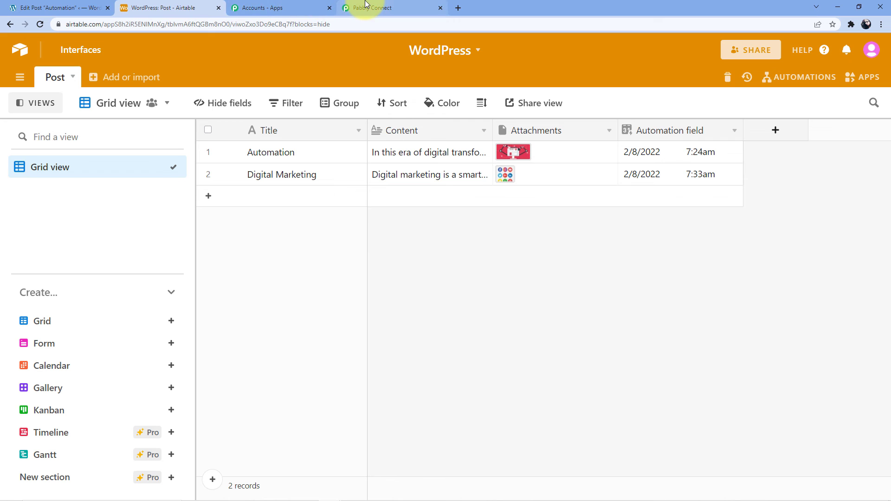
- Switch to WordPress and open the Digital Marketing post from the posts list to check its content, image and category
click(77, 4)
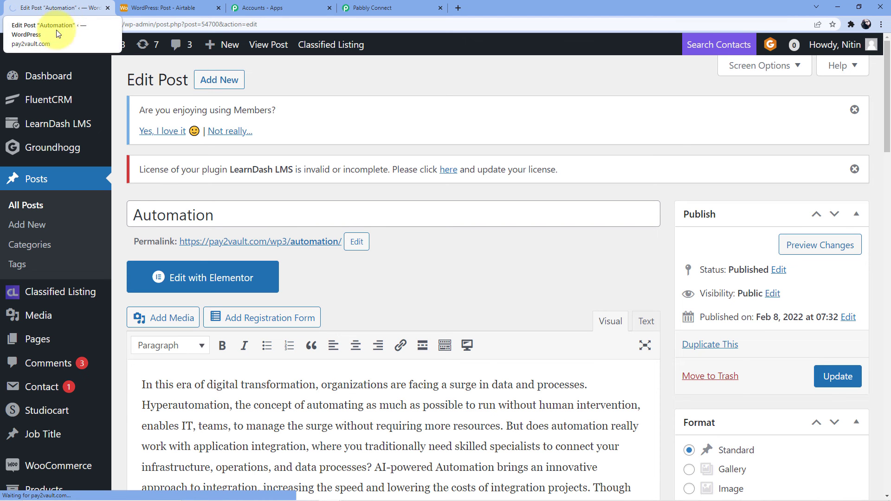
mouse_move(49, 54)
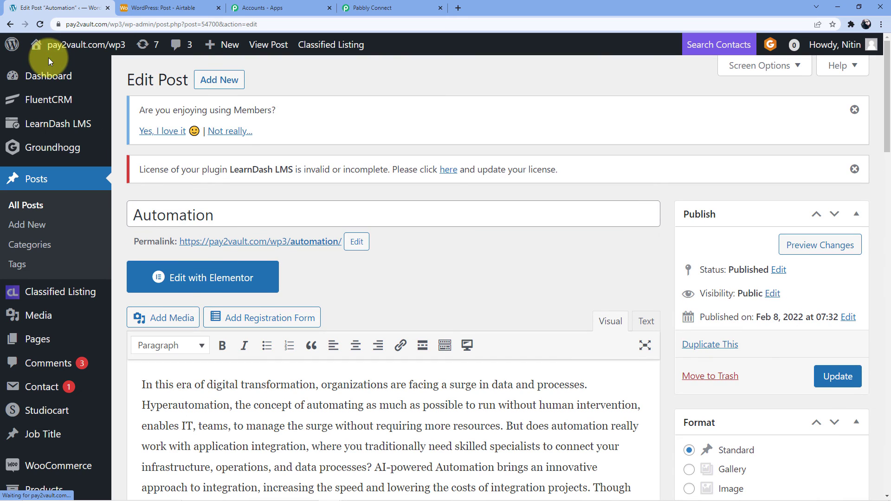
click(50, 180)
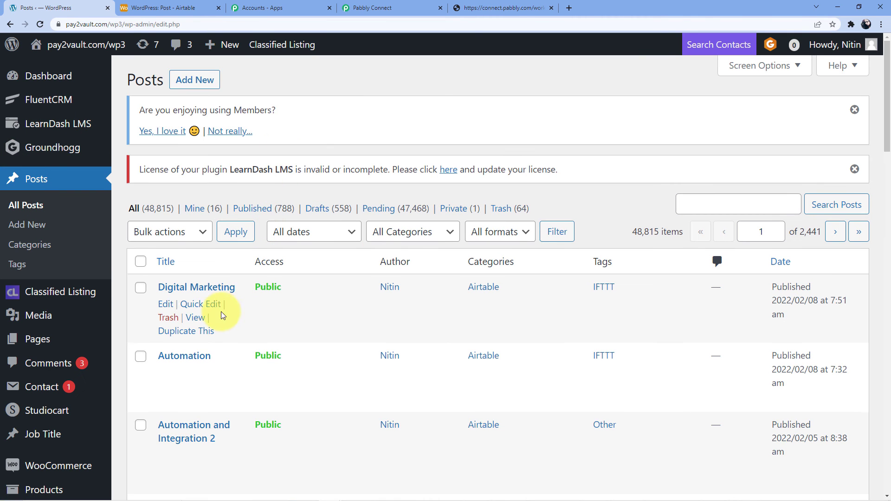
click(198, 289)
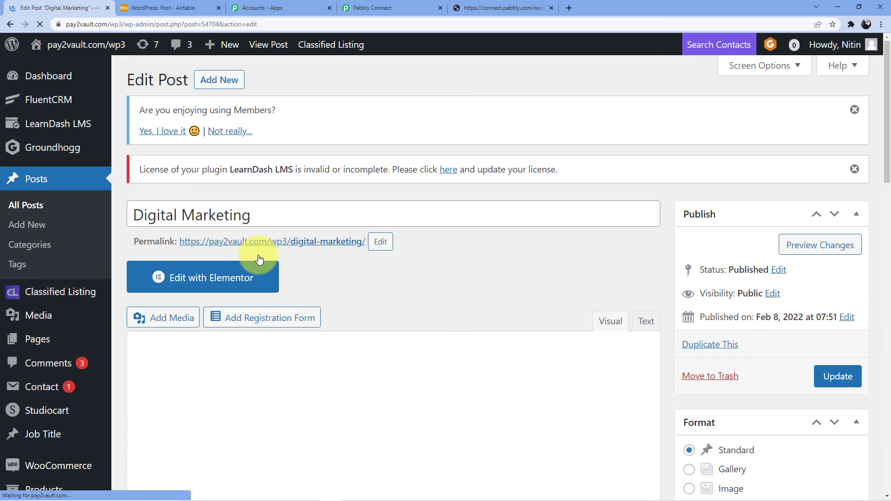
scroll(260, 181, down, 4)
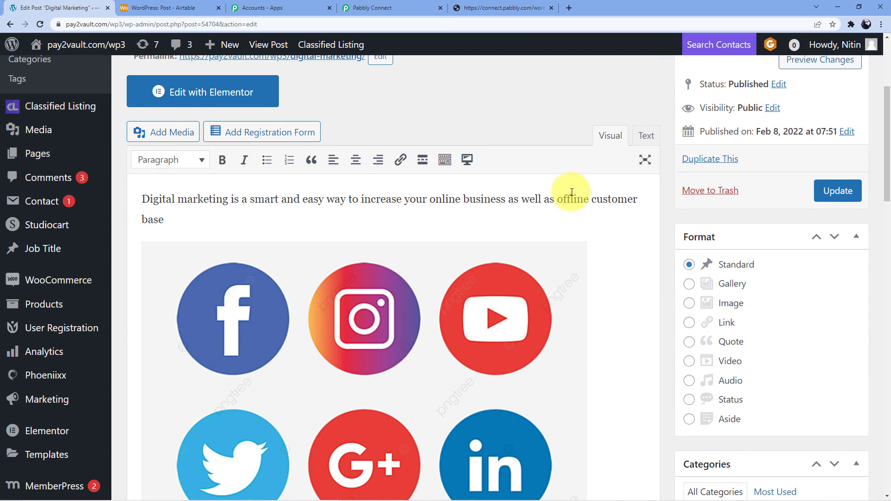
scroll(241, 217, down, 4)
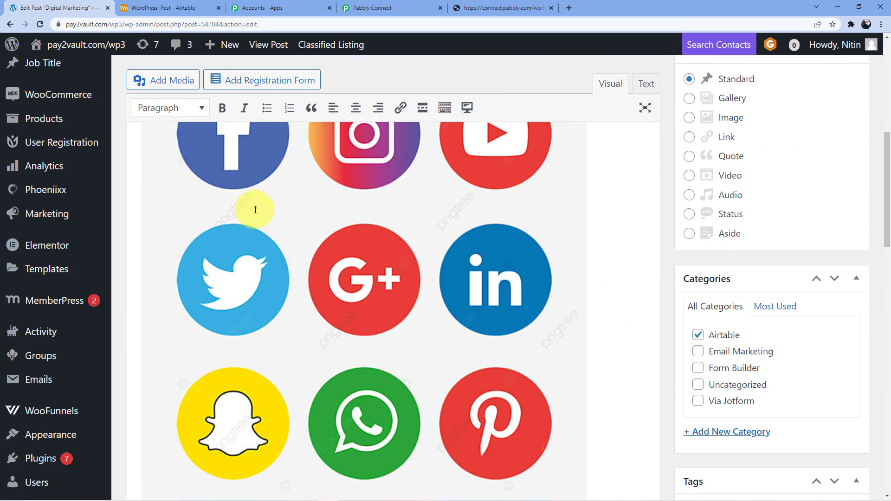
- Look through the rest of the Digital Marketing post's image content in the WordPress editor
scroll(325, 329, down, 4)
scroll(309, 322, down, 3)
scroll(311, 323, up, 3)
scroll(310, 323, up, 6)
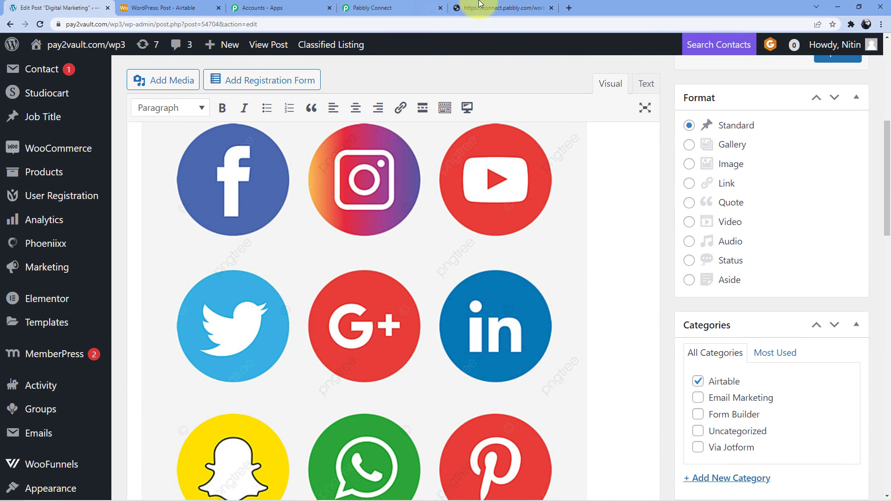
- Switch to Pabbly Connect, reopen the Airtable to Wordpress workflow, and collapse its Airtable trigger to review the trigger and action steps
click(392, 8)
click(511, 7)
click(390, 9)
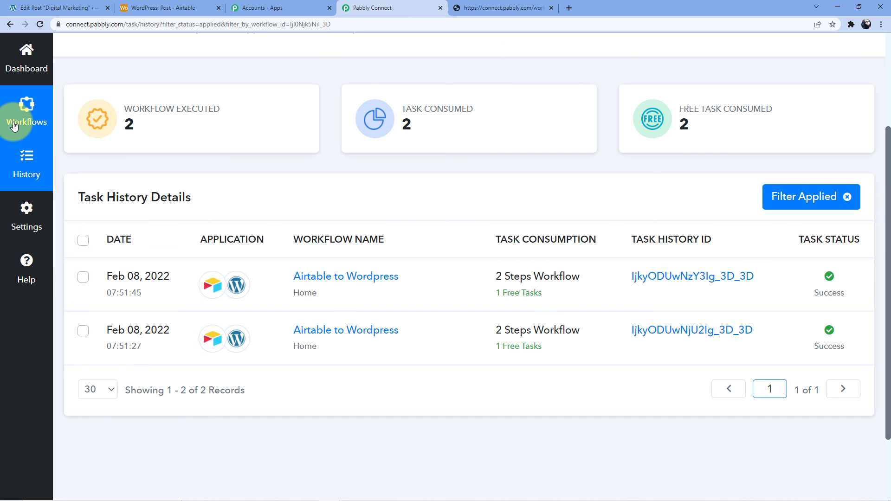
click(26, 113)
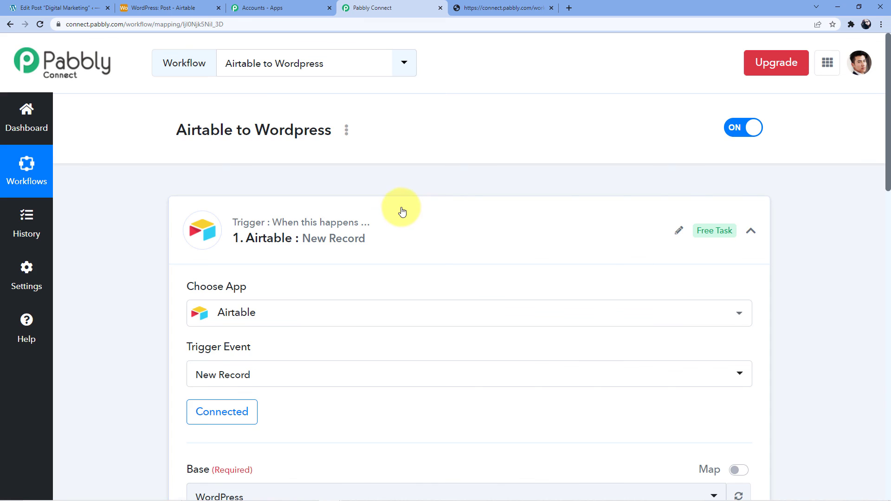
click(401, 212)
scroll(405, 202, down, 5)
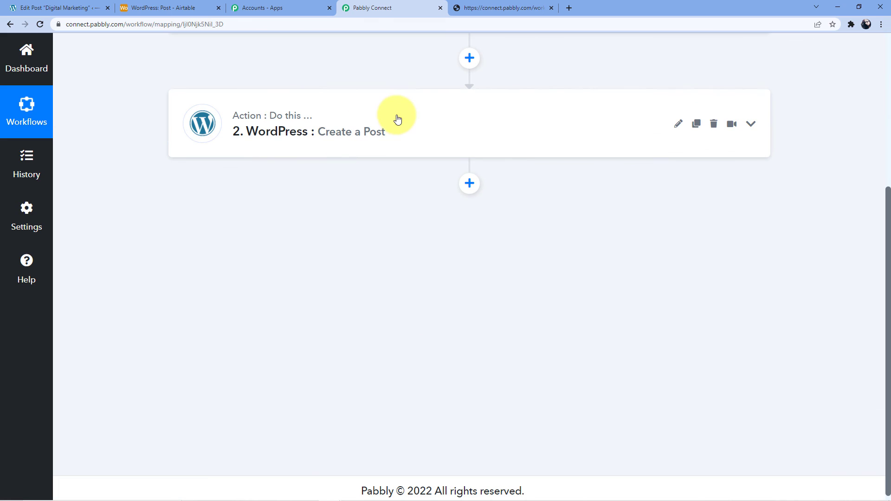
scroll(392, 176, up, 3)
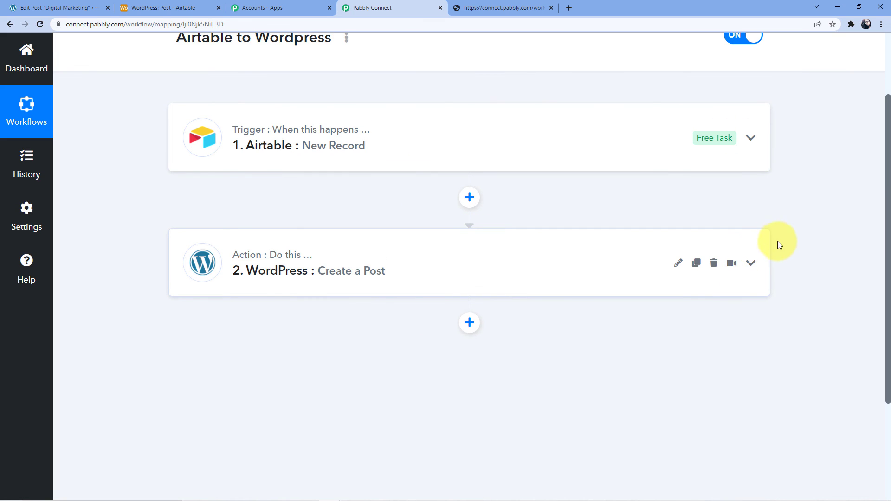
scroll(786, 236, up, 2)
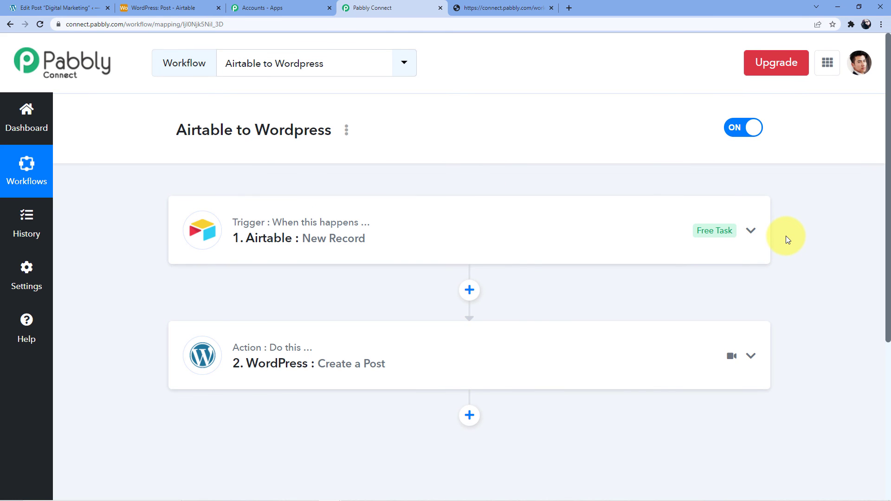